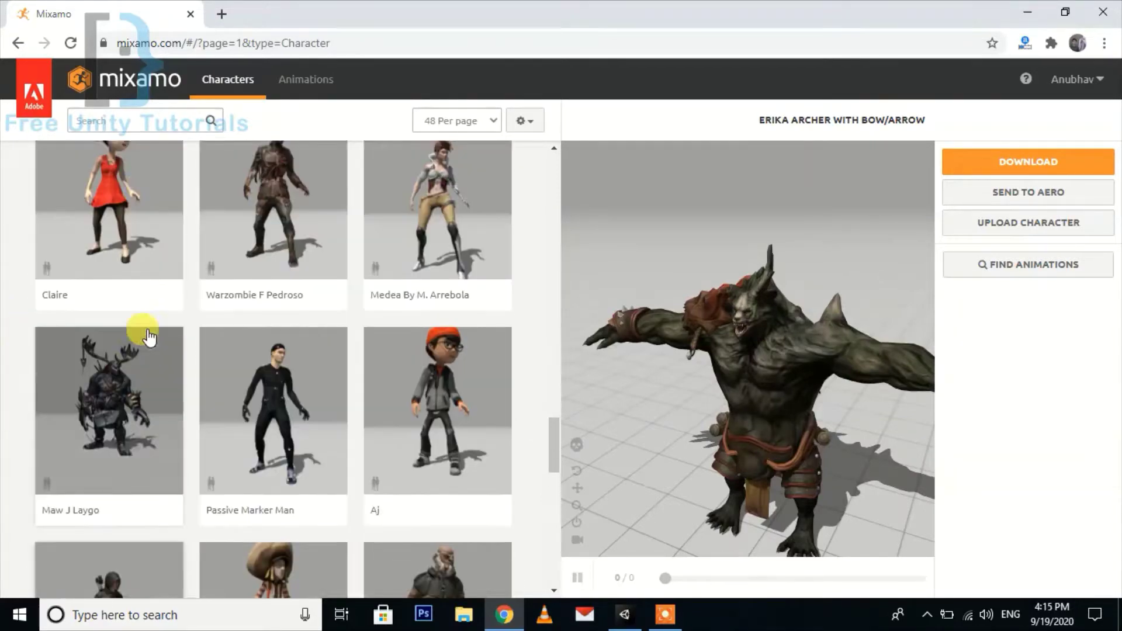
Browse the Mixamo character list, picking the Mutant character but backing out of switching
{"action": "scroll", "coordinate": [129, 316], "scroll_direction": "up", "scroll_amount": 10}
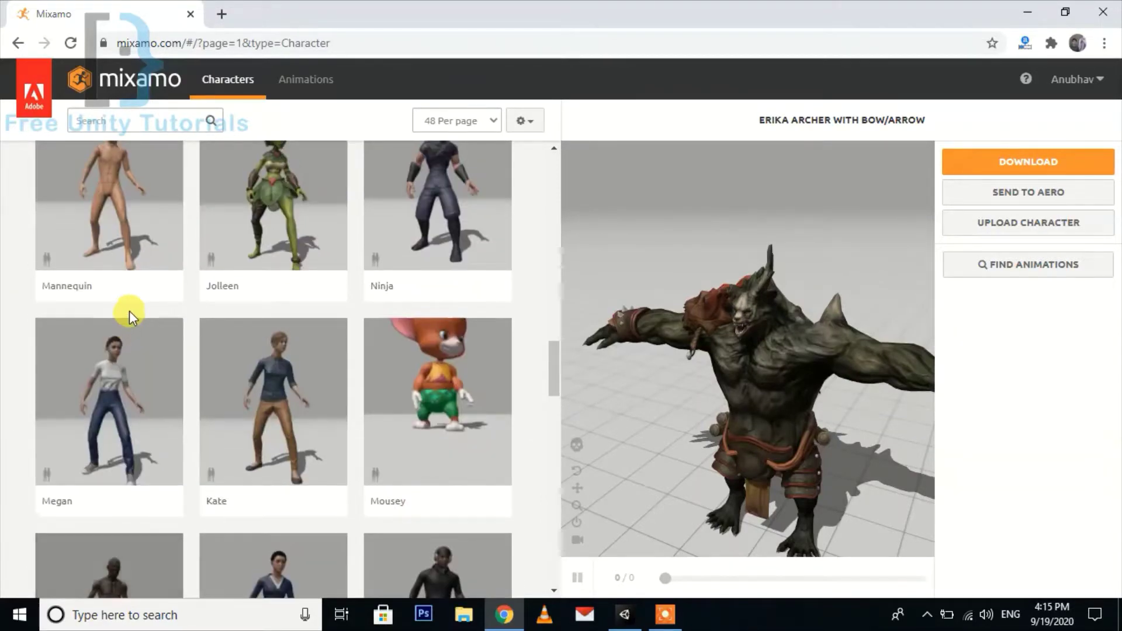
{"action": "scroll", "coordinate": [104, 290], "scroll_direction": "up", "scroll_amount": 10}
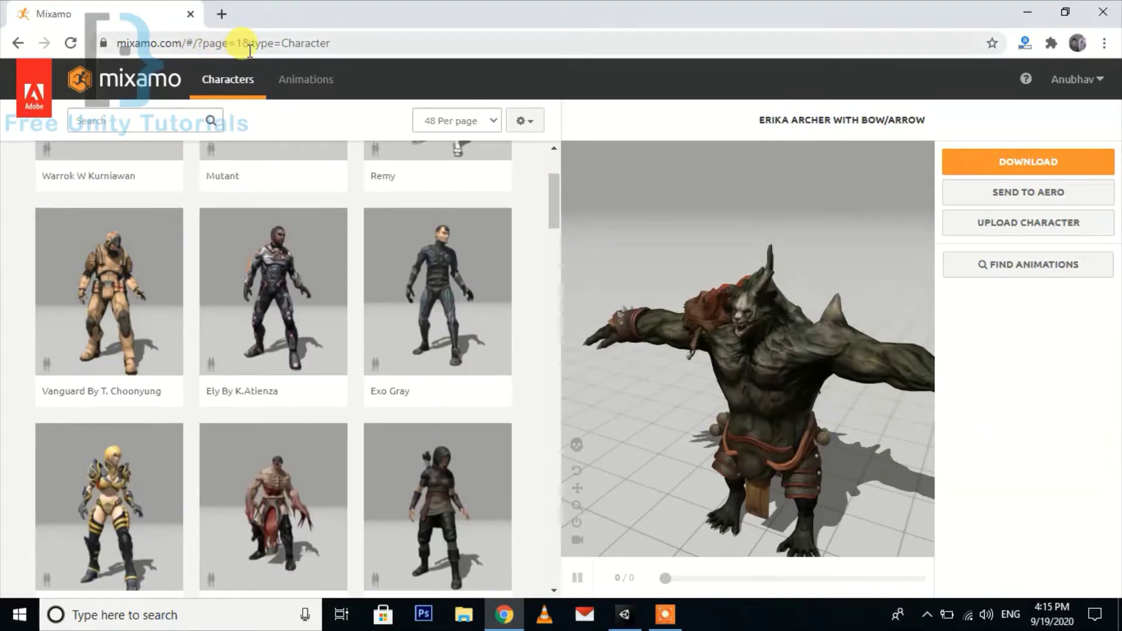
{"action": "left_click", "coordinate": [182, 43]}
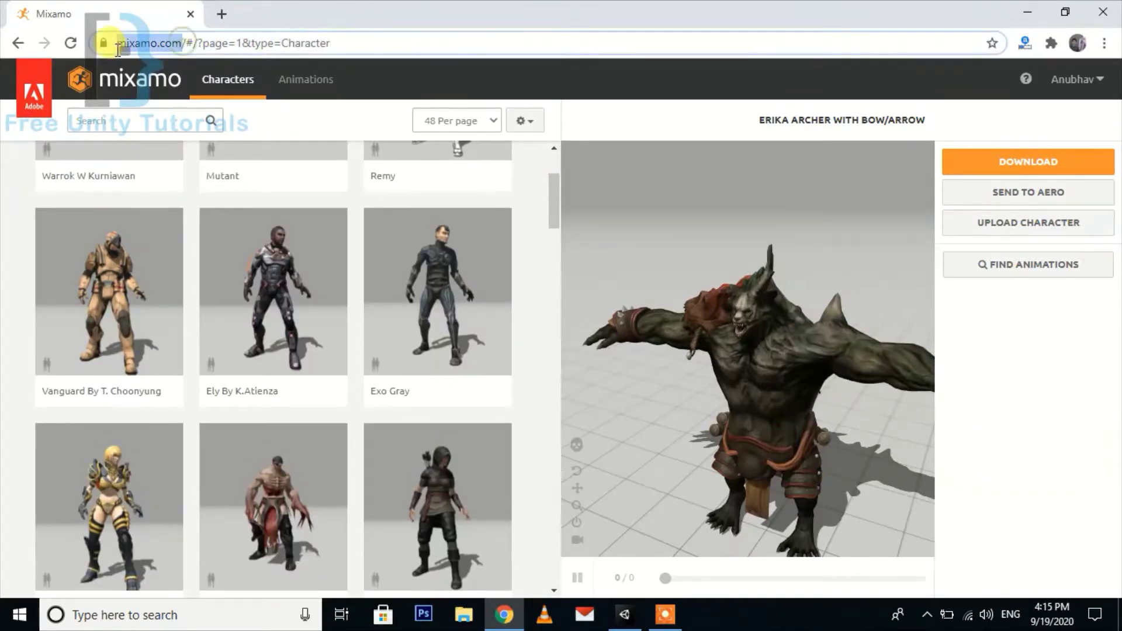
{"action": "left_click", "coordinate": [4, 291]}
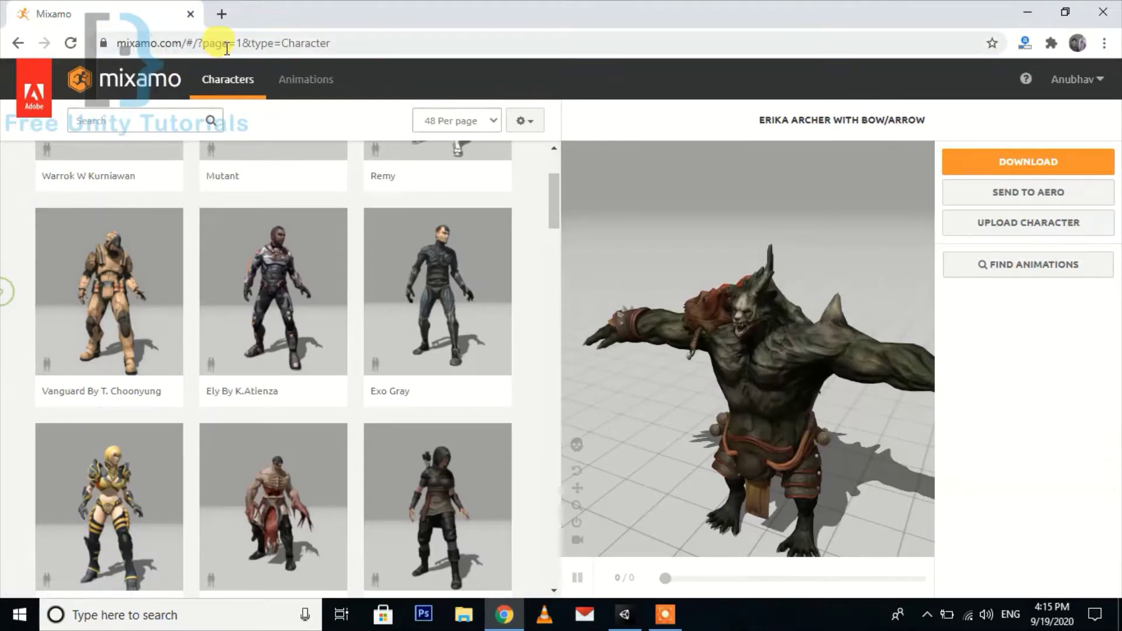
{"action": "scroll", "coordinate": [5, 338], "scroll_direction": "up", "scroll_amount": 3}
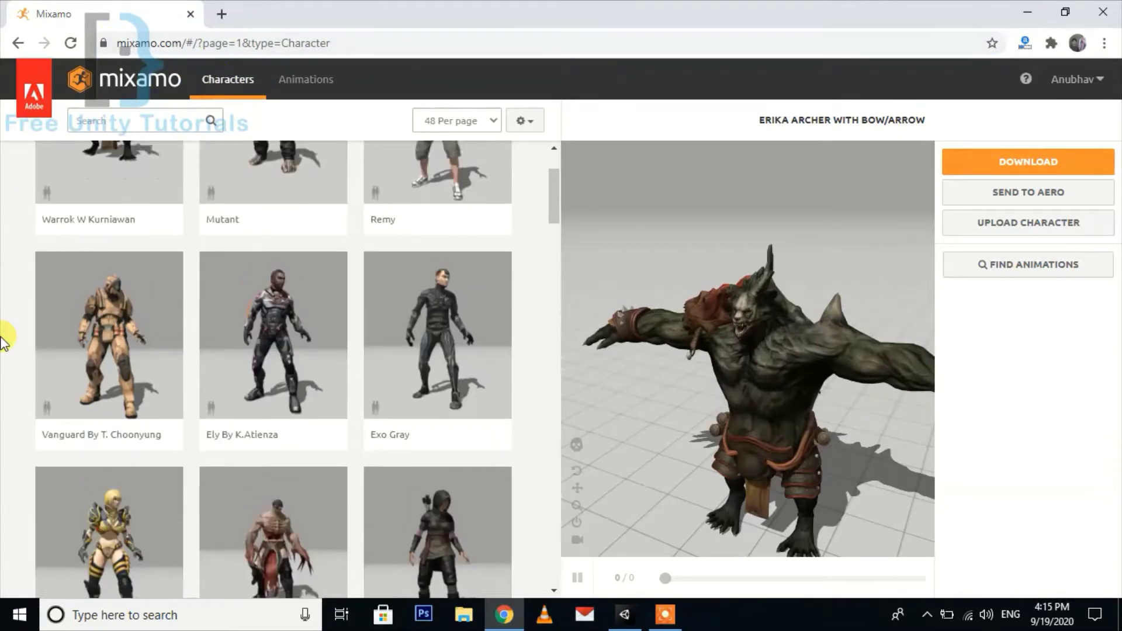
{"action": "left_click", "coordinate": [249, 236]}
{"action": "left_click", "coordinate": [926, 160]}
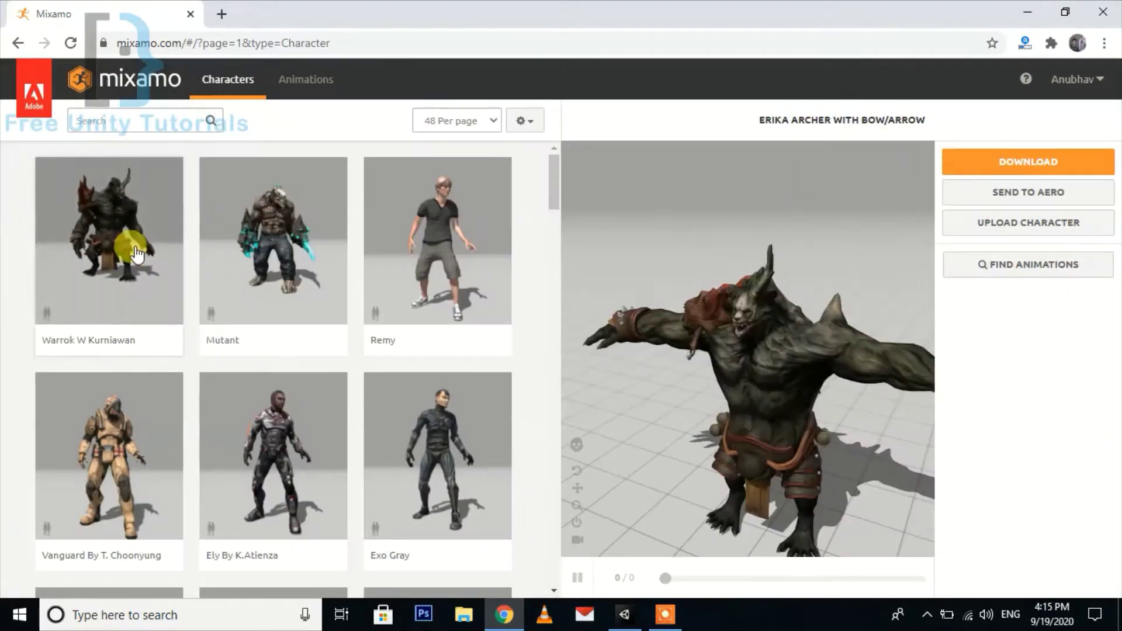
Load Erika Archer With Bow/Arrow as the character and orbit the 3D preview
{"action": "scroll", "coordinate": [218, 403], "scroll_direction": "down", "scroll_amount": 8}
{"action": "scroll", "coordinate": [117, 404], "scroll_direction": "down", "scroll_amount": 9}
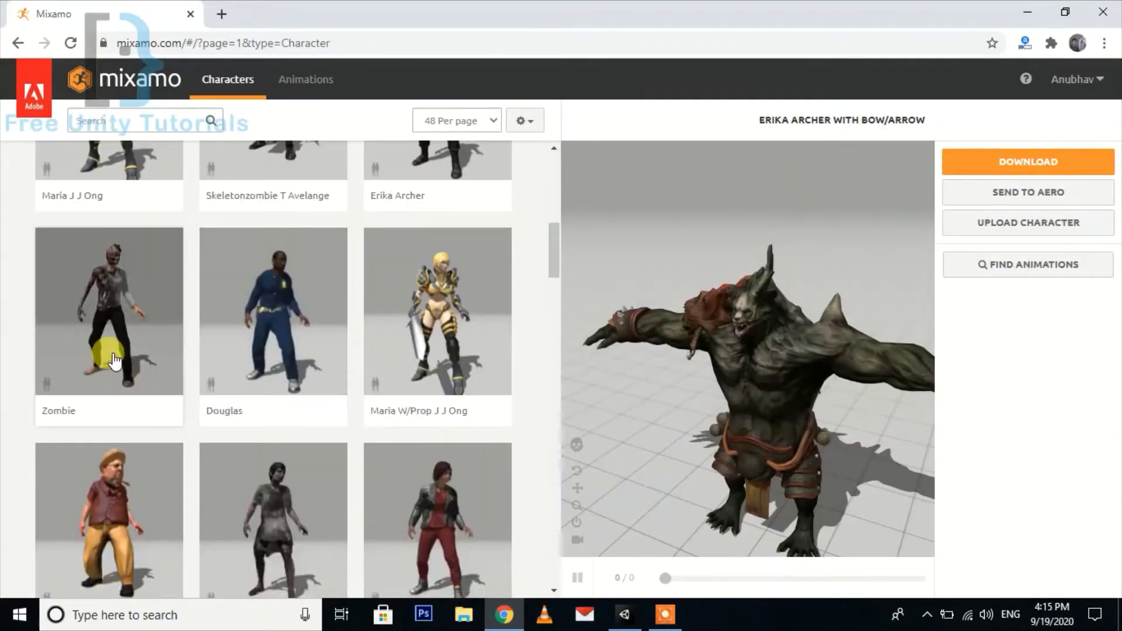
{"action": "scroll", "coordinate": [119, 408], "scroll_direction": "down", "scroll_amount": 10}
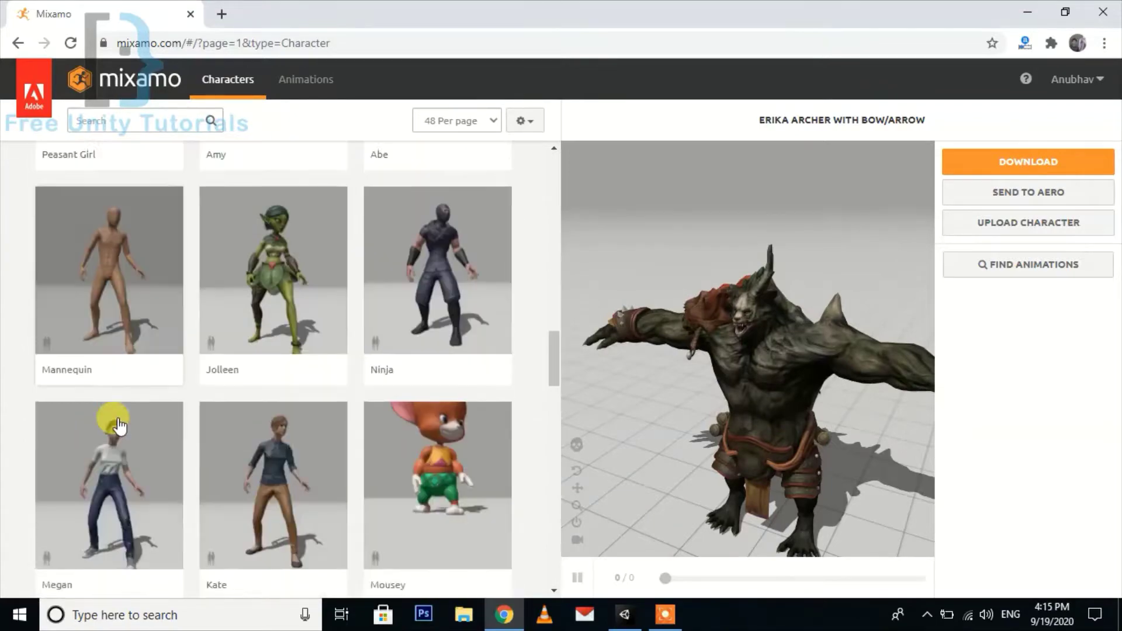
{"action": "scroll", "coordinate": [120, 351], "scroll_direction": "down", "scroll_amount": 4}
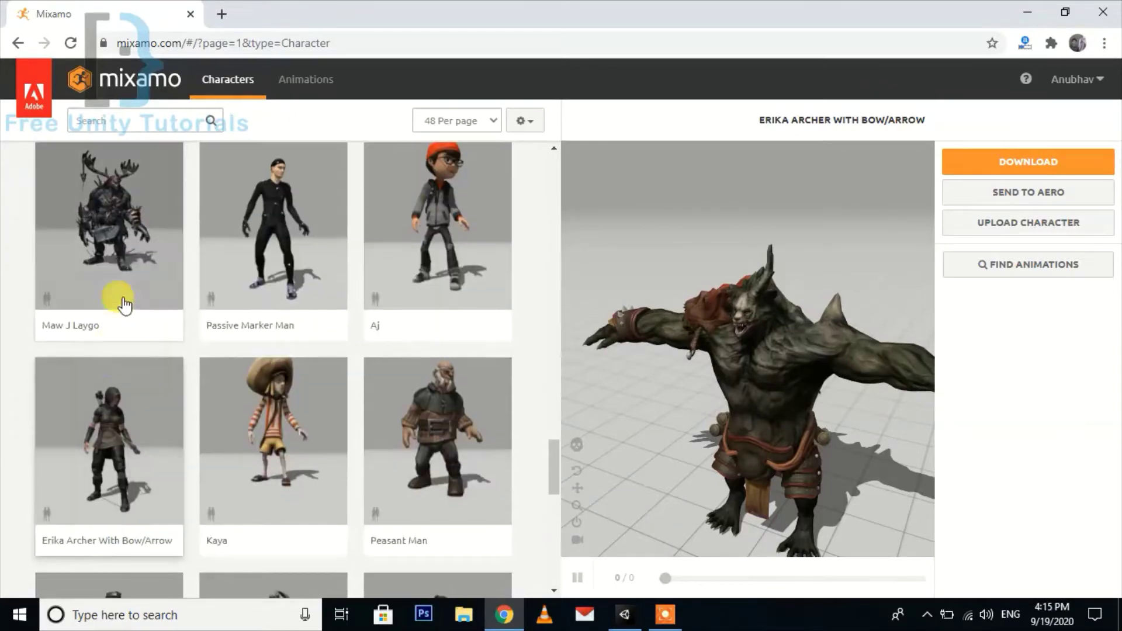
{"action": "left_click", "coordinate": [131, 362]}
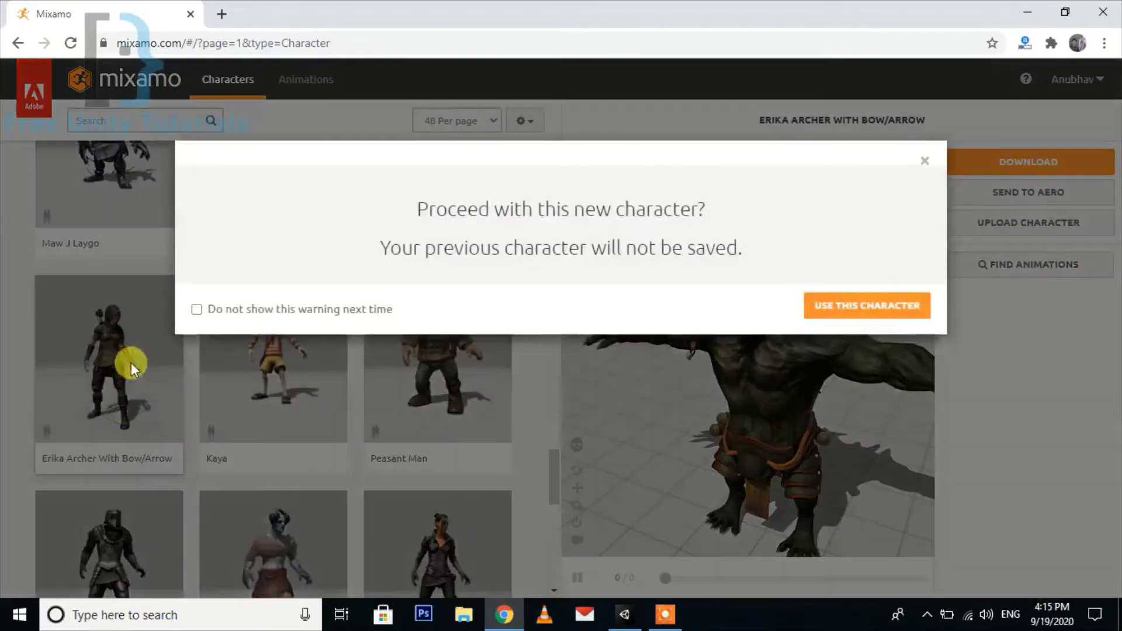
{"action": "left_click", "coordinate": [849, 319]}
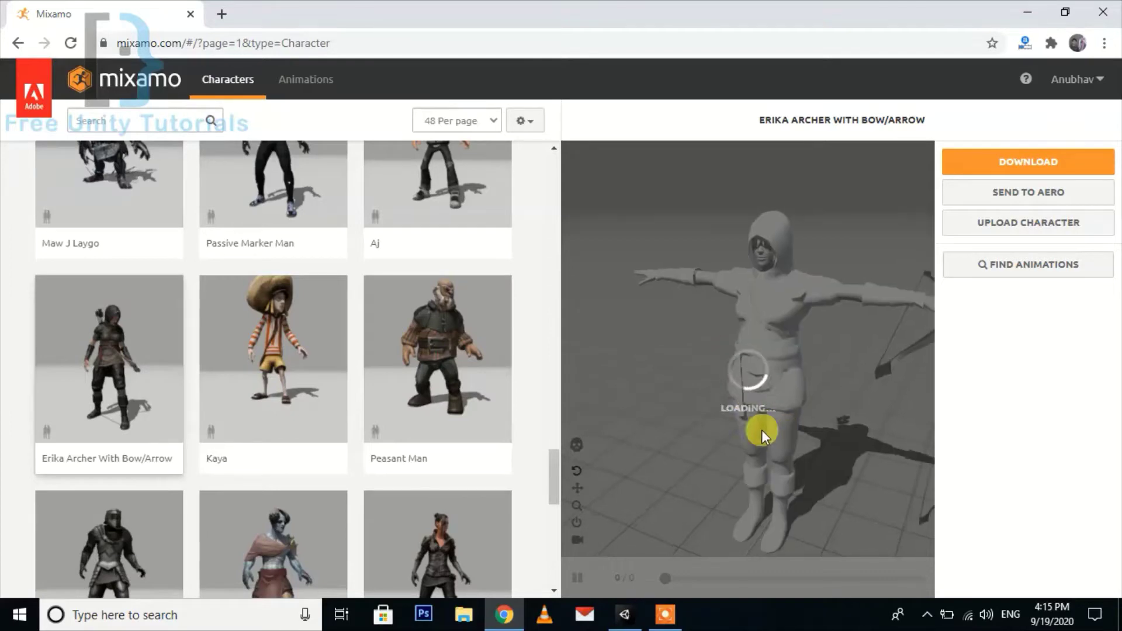
{"action": "left_click_drag", "start_coordinate": [766, 363], "coordinate": [758, 325]}
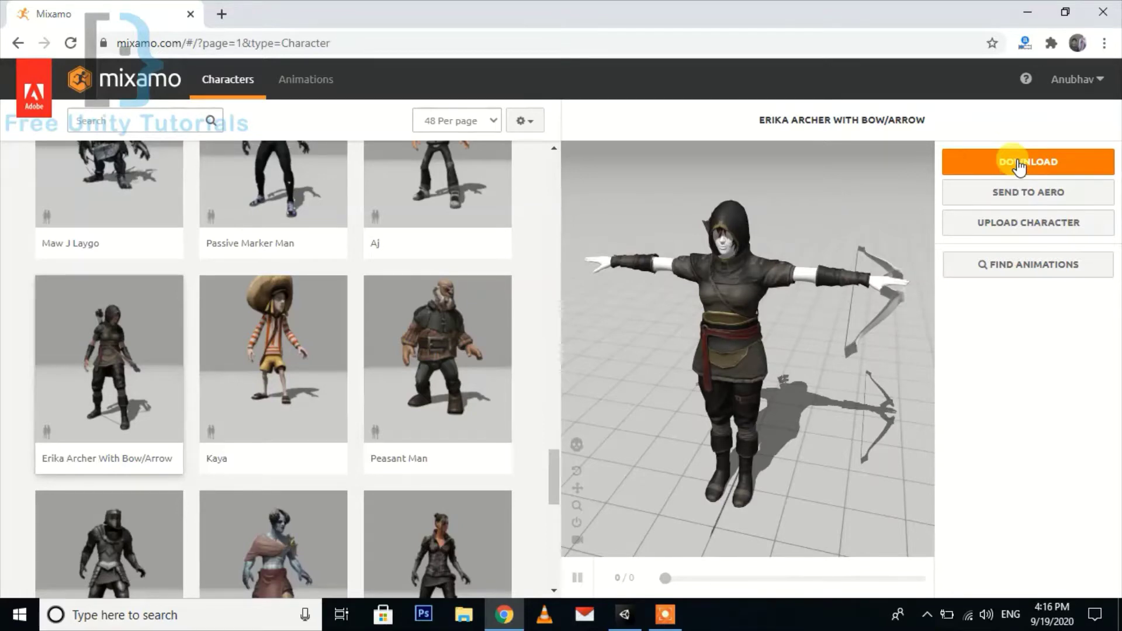
Download Erika Archer as FBX for Unity (.fbx) in T-pose
{"action": "left_click", "coordinate": [1020, 166]}
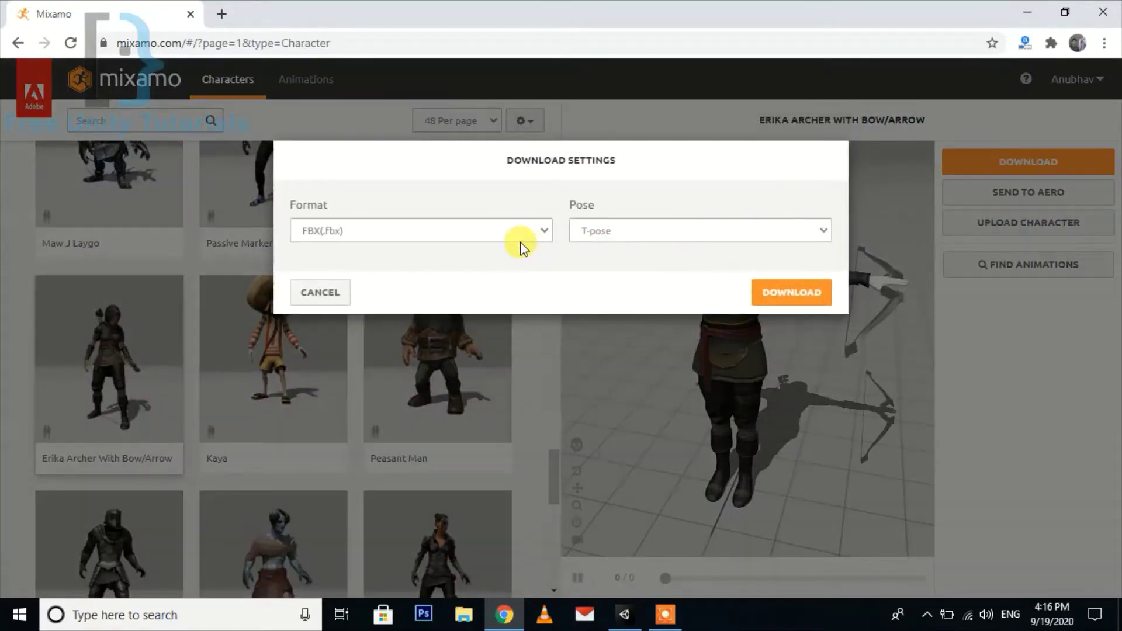
{"action": "left_click", "coordinate": [429, 242]}
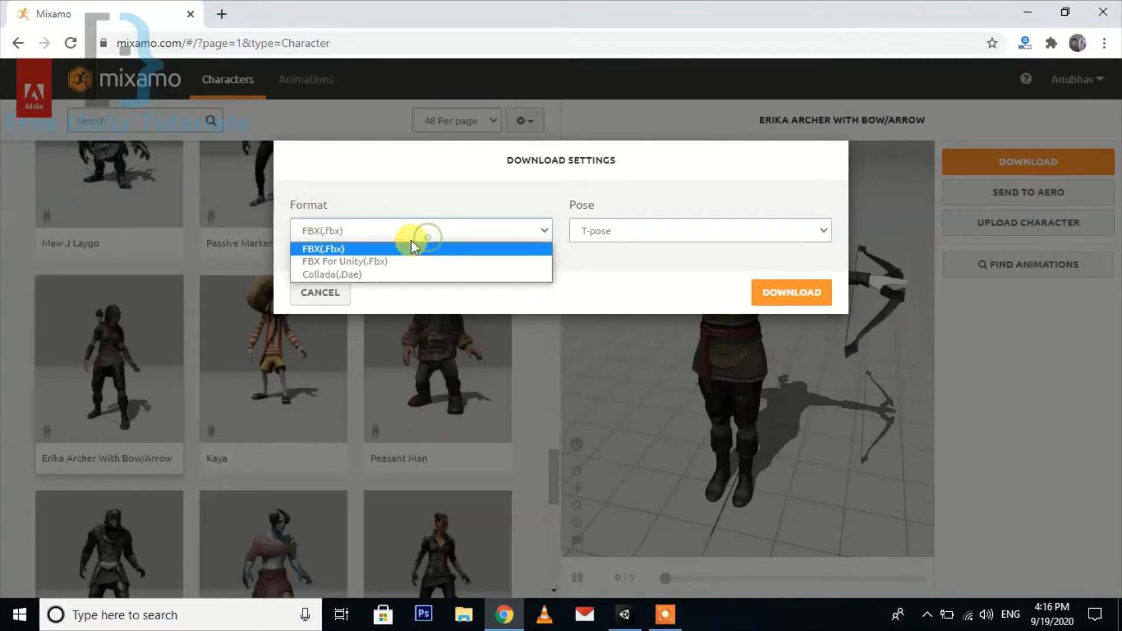
{"action": "left_click", "coordinate": [383, 262]}
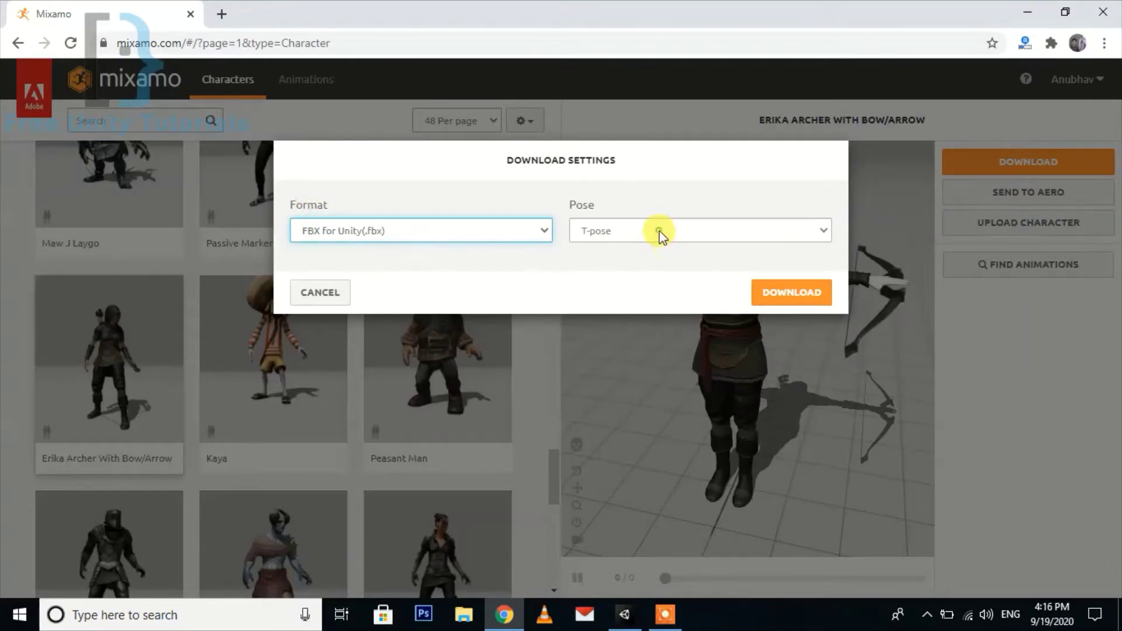
{"action": "left_click", "coordinate": [661, 232]}
{"action": "left_click", "coordinate": [602, 250]}
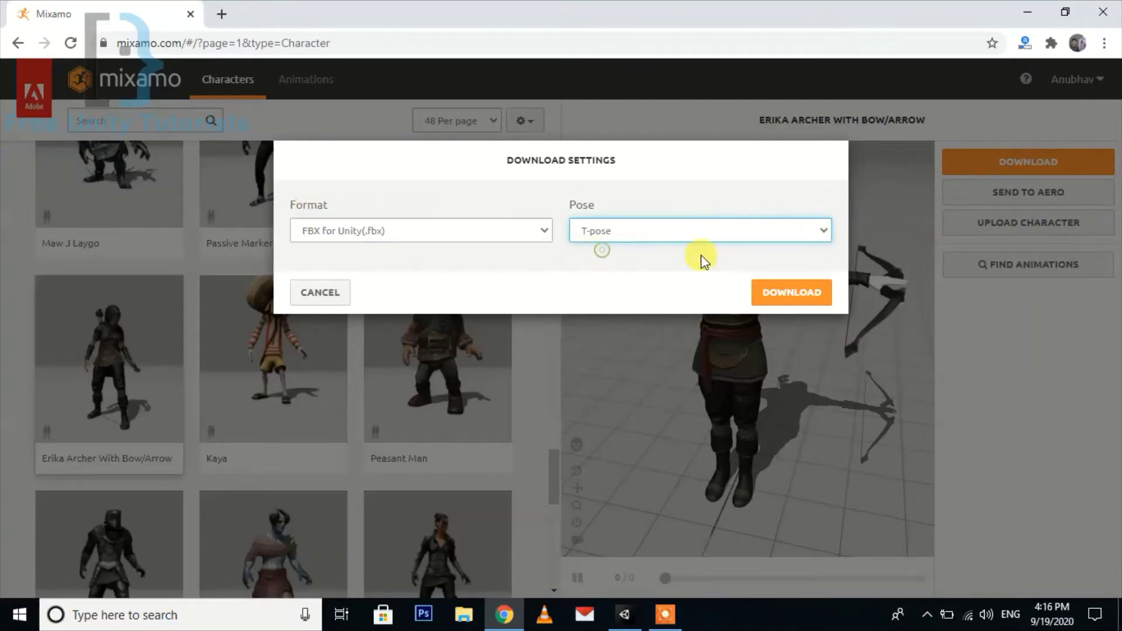
{"action": "left_click", "coordinate": [788, 300]}
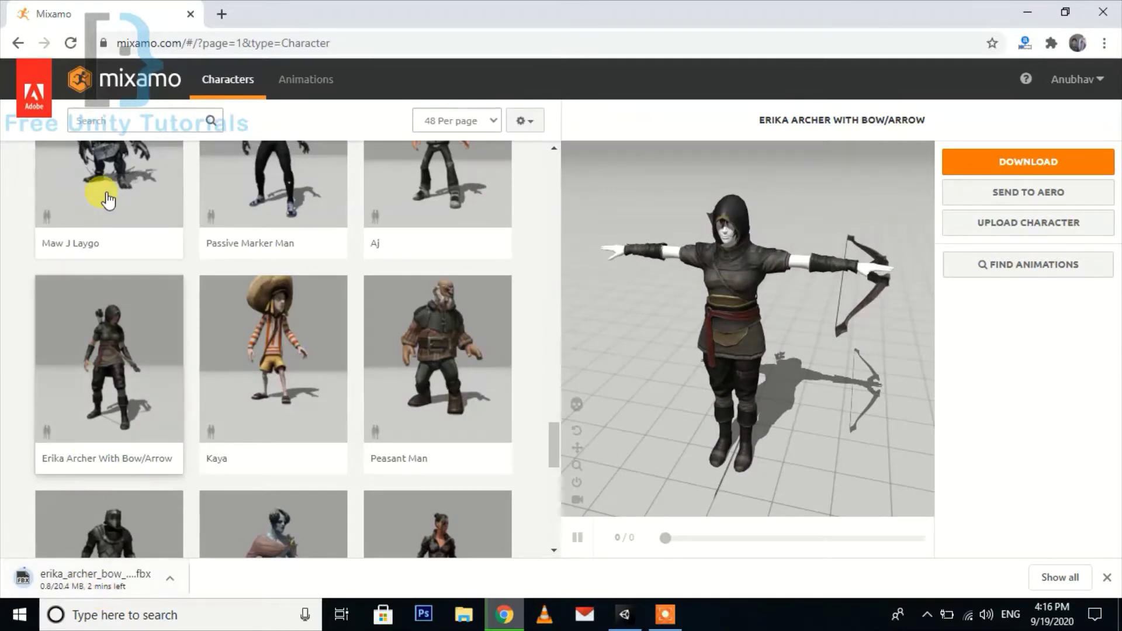
Search the Animations library for 'cast' and scroll through the results
{"action": "left_click", "coordinate": [307, 80]}
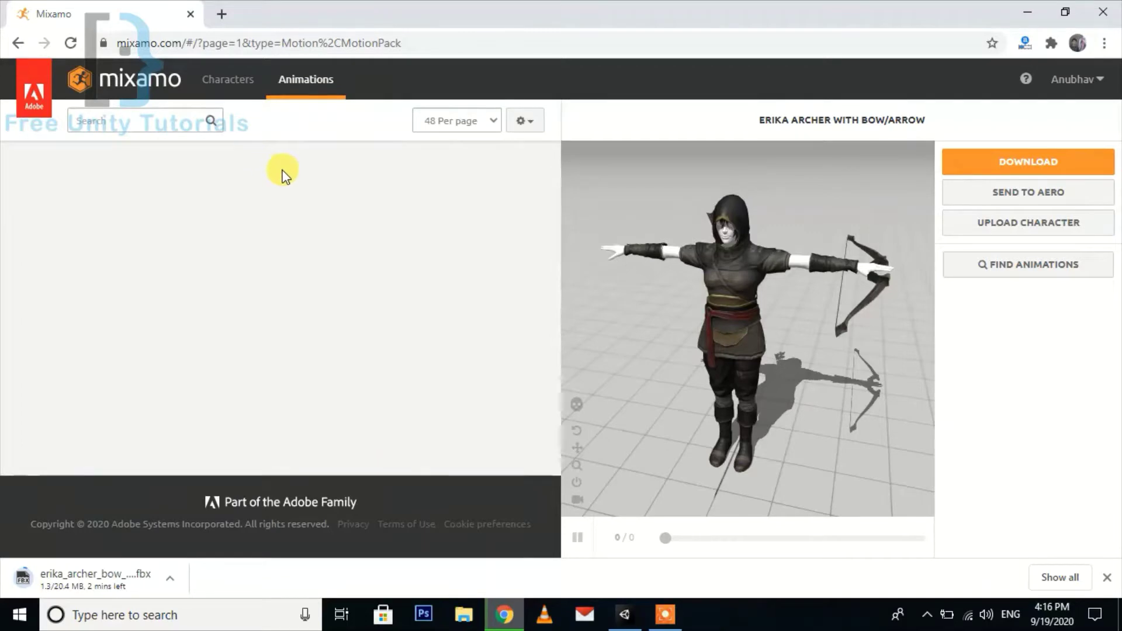
{"action": "left_click", "coordinate": [140, 122]}
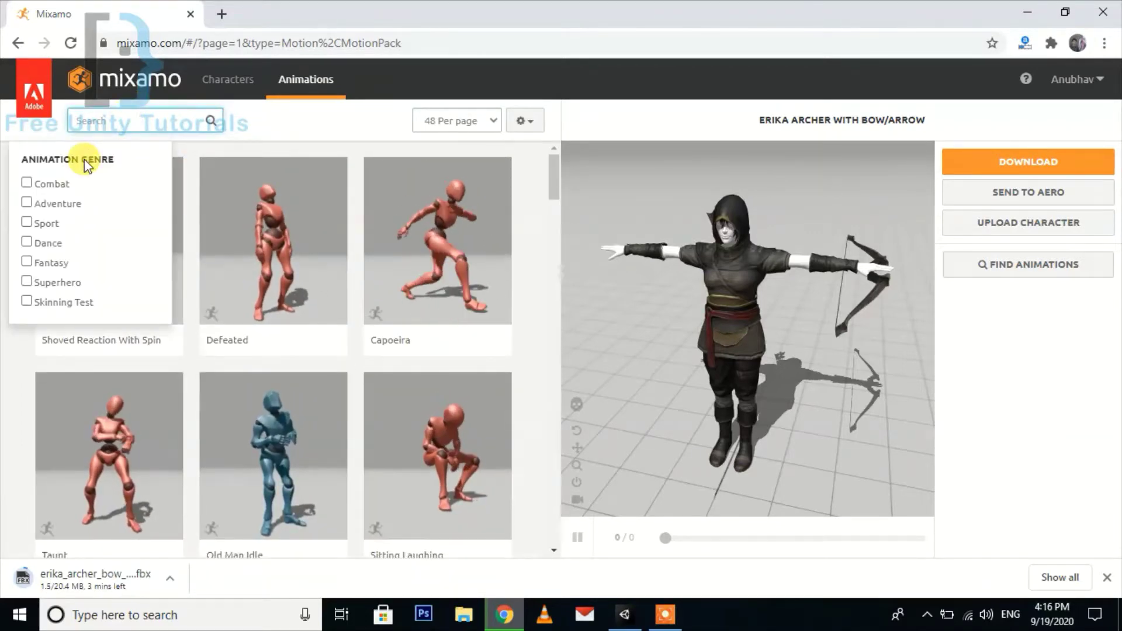
{"action": "type", "text": "d"}
{"action": "type", "text": "ast"}
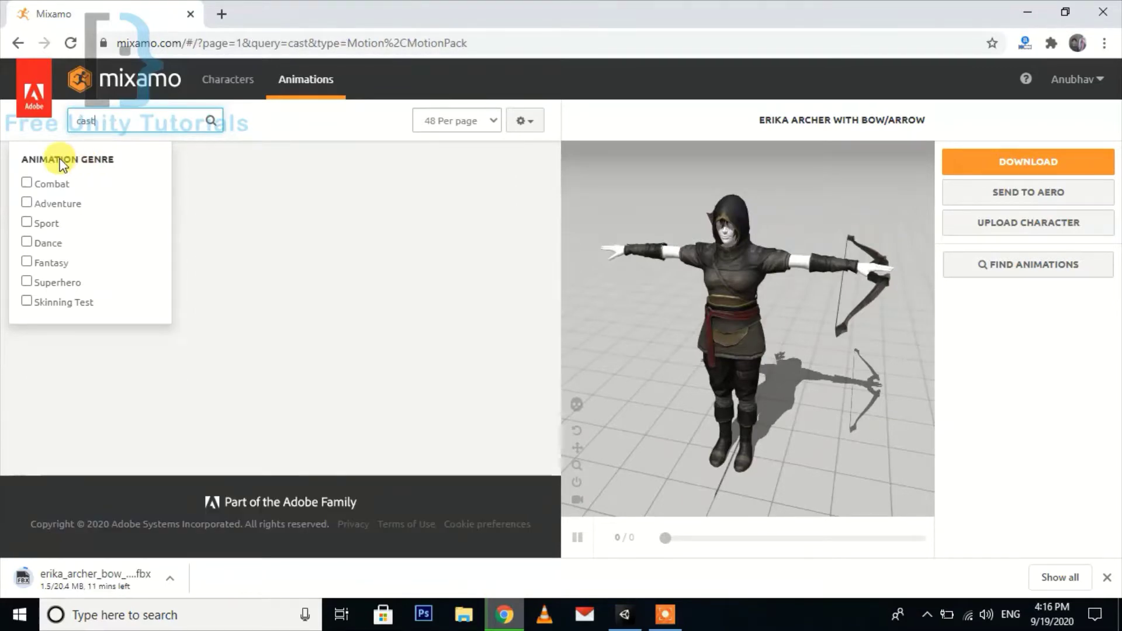
{"action": "key", "text": "Return"}
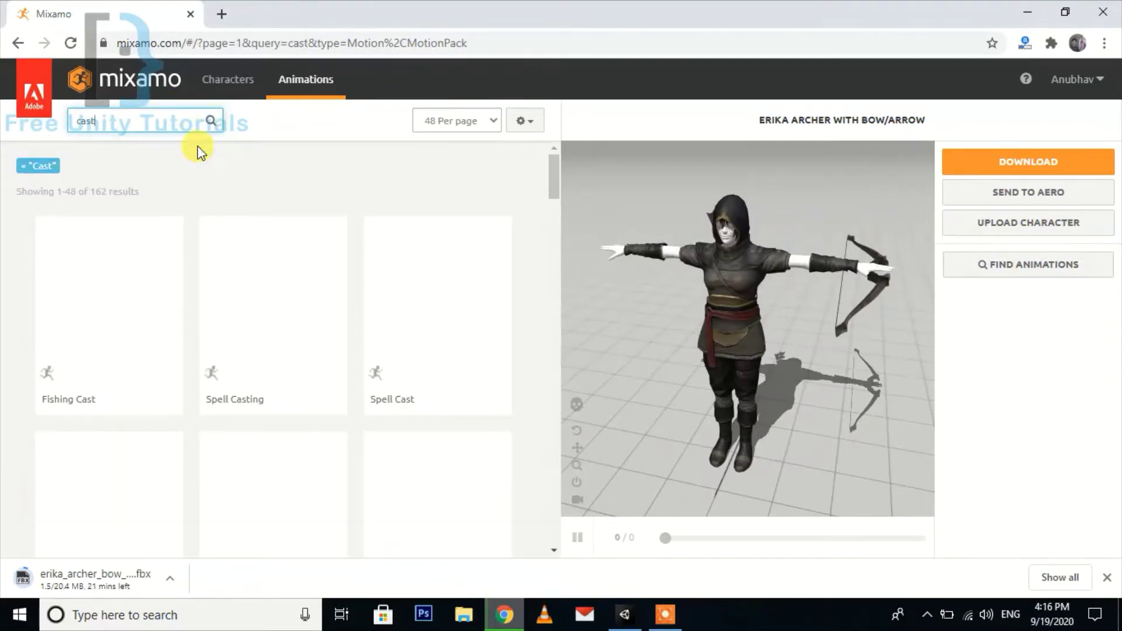
{"action": "mouse_move", "coordinate": [202, 402]}
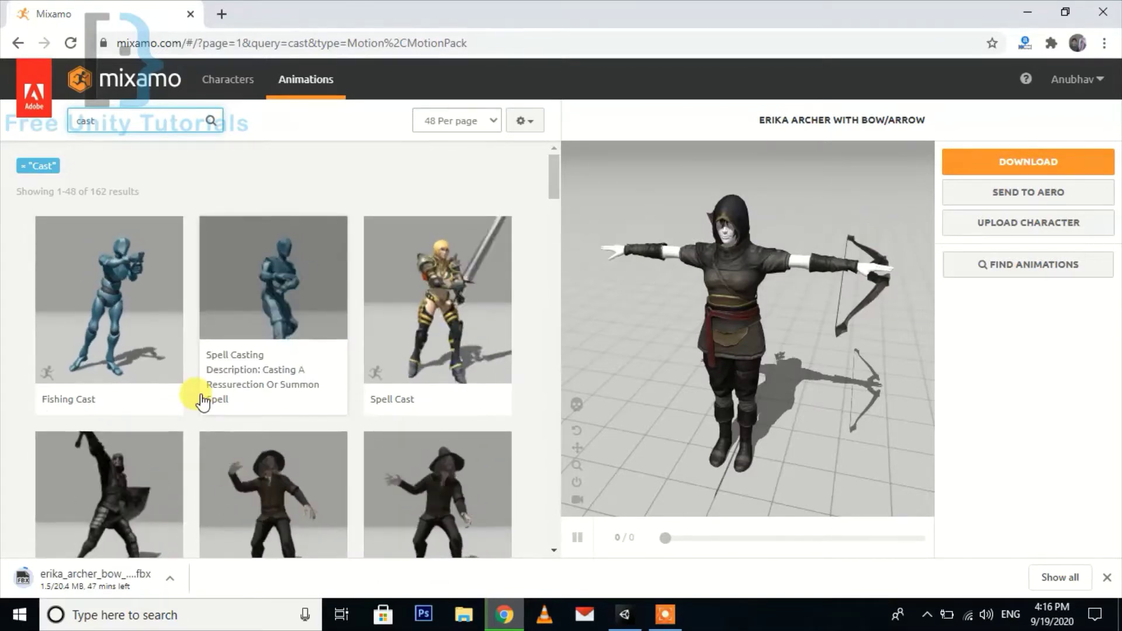
{"action": "scroll", "coordinate": [462, 470], "scroll_direction": "down", "scroll_amount": 4}
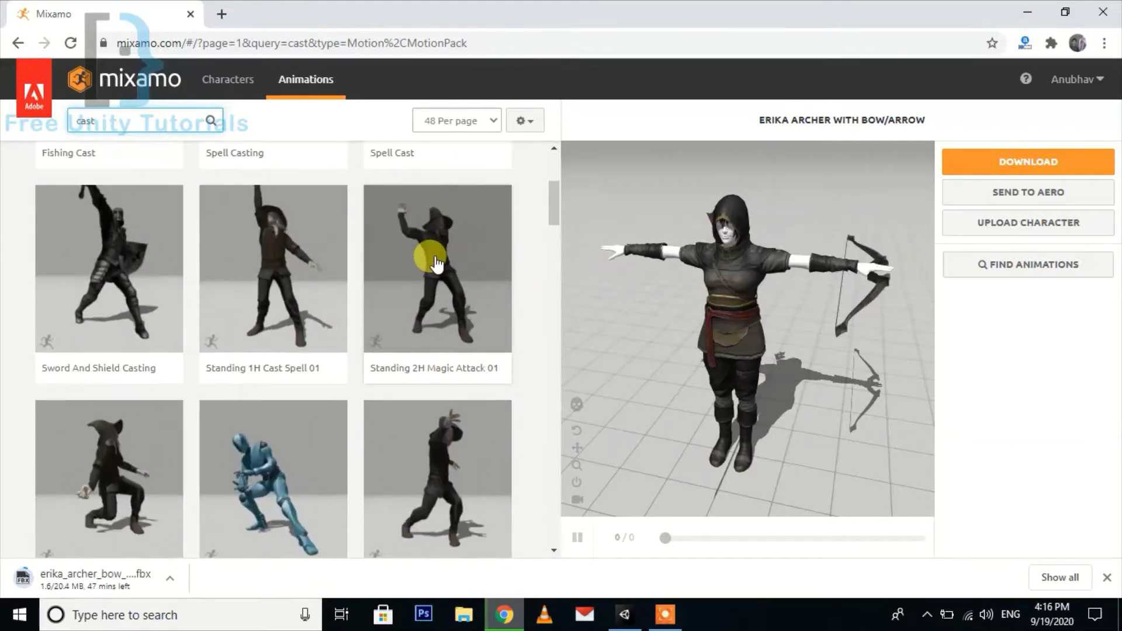
{"action": "scroll", "coordinate": [447, 481], "scroll_direction": "down", "scroll_amount": 2}
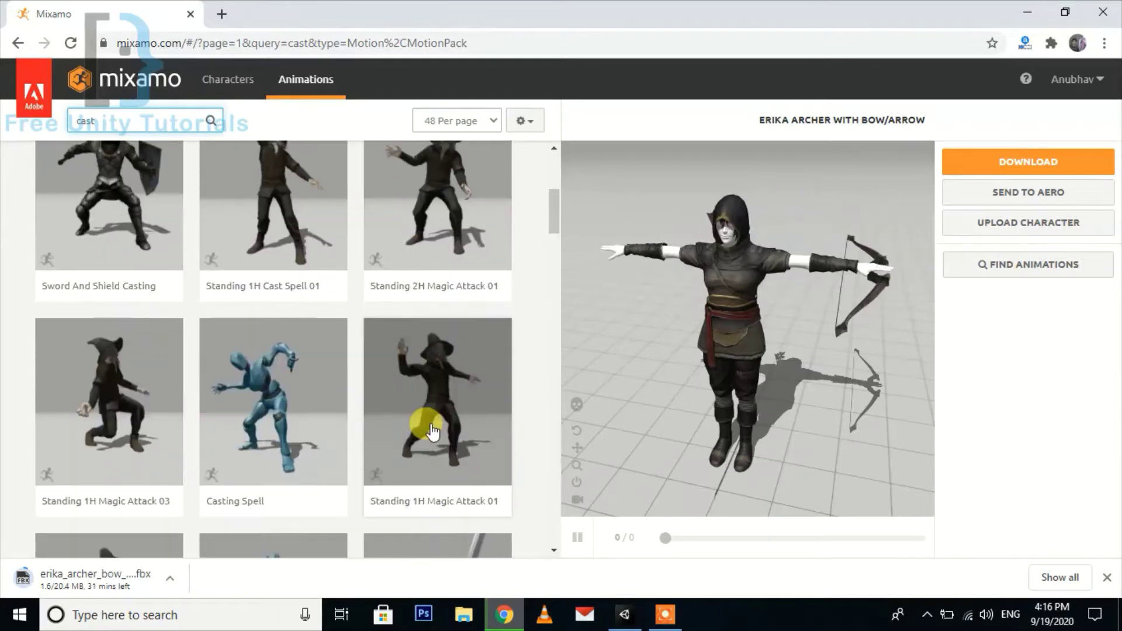
Try Standing 1H Magic Attack 01, then preview Magic Spell Casting on Erika Archer
{"action": "left_click", "coordinate": [440, 387]}
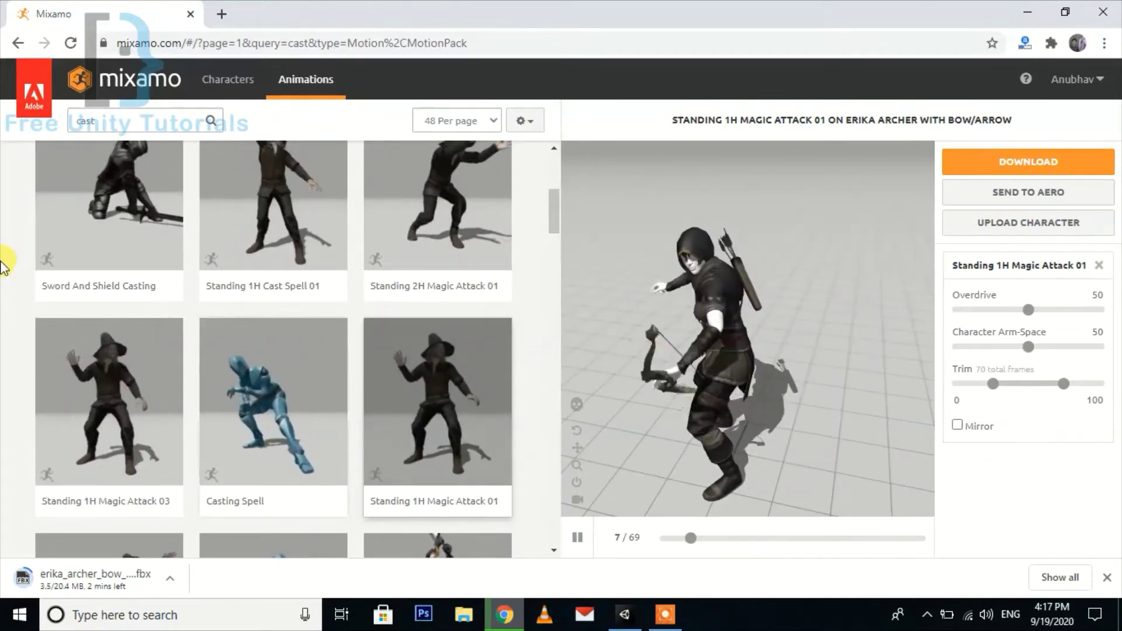
{"action": "scroll", "coordinate": [180, 373], "scroll_direction": "up", "scroll_amount": 3}
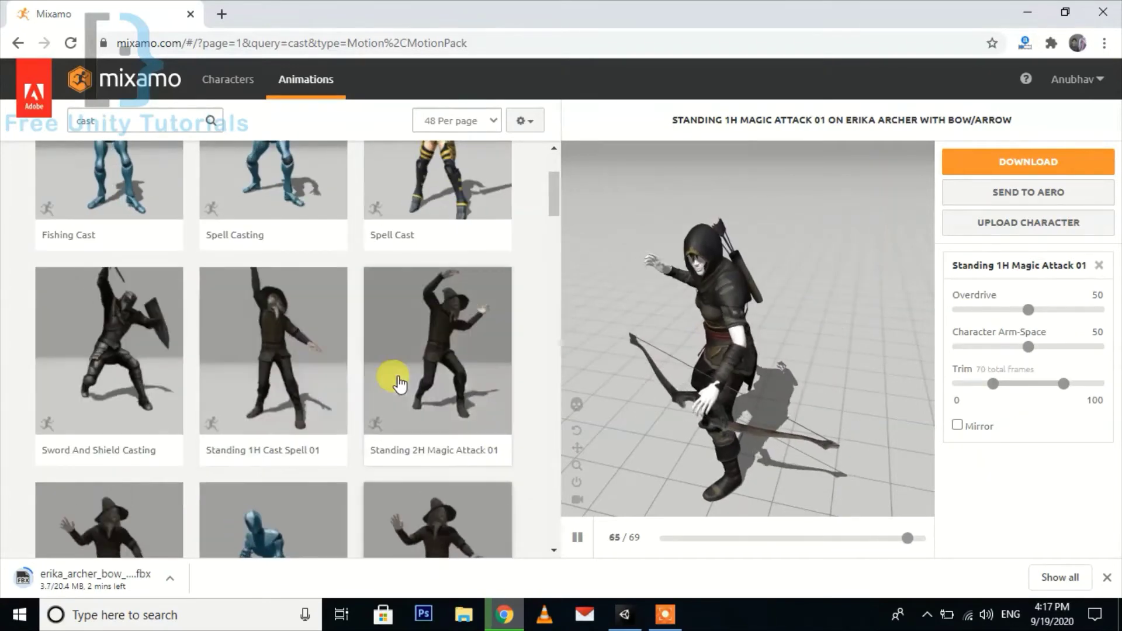
{"action": "scroll", "coordinate": [421, 374], "scroll_direction": "down", "scroll_amount": 1}
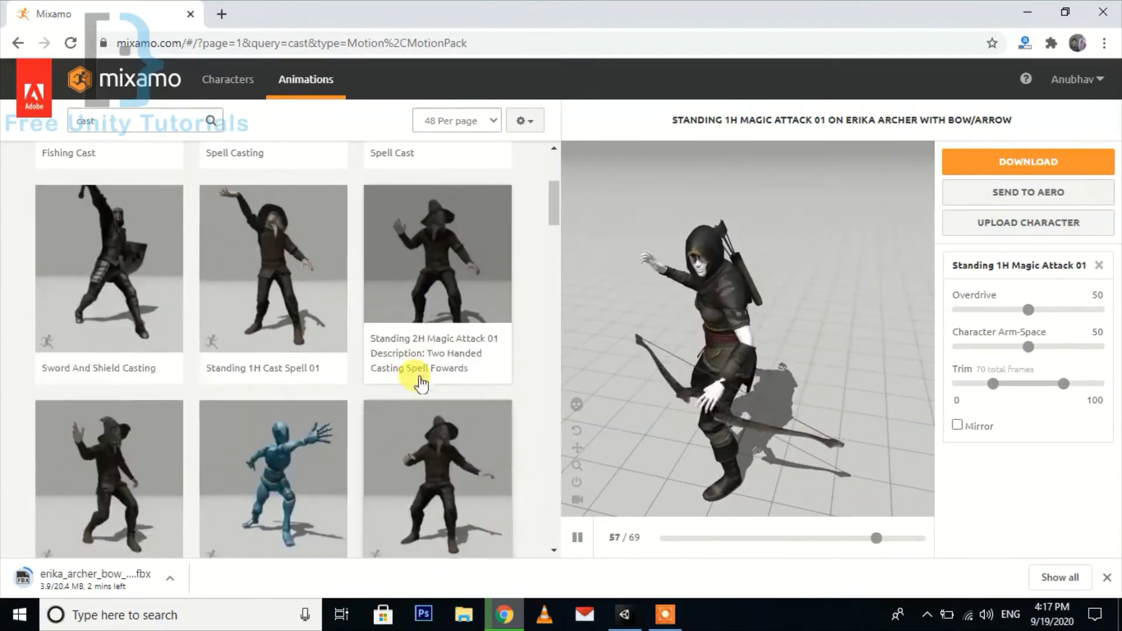
{"action": "scroll", "coordinate": [421, 385], "scroll_direction": "down", "scroll_amount": 4}
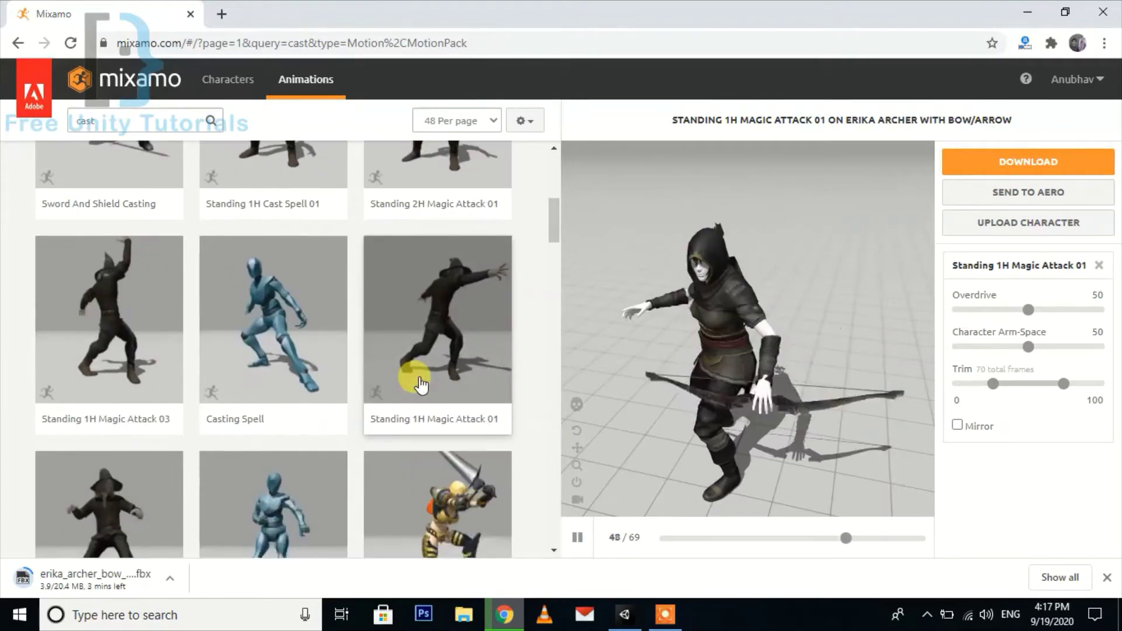
{"action": "scroll", "coordinate": [421, 385], "scroll_direction": "down", "scroll_amount": 1}
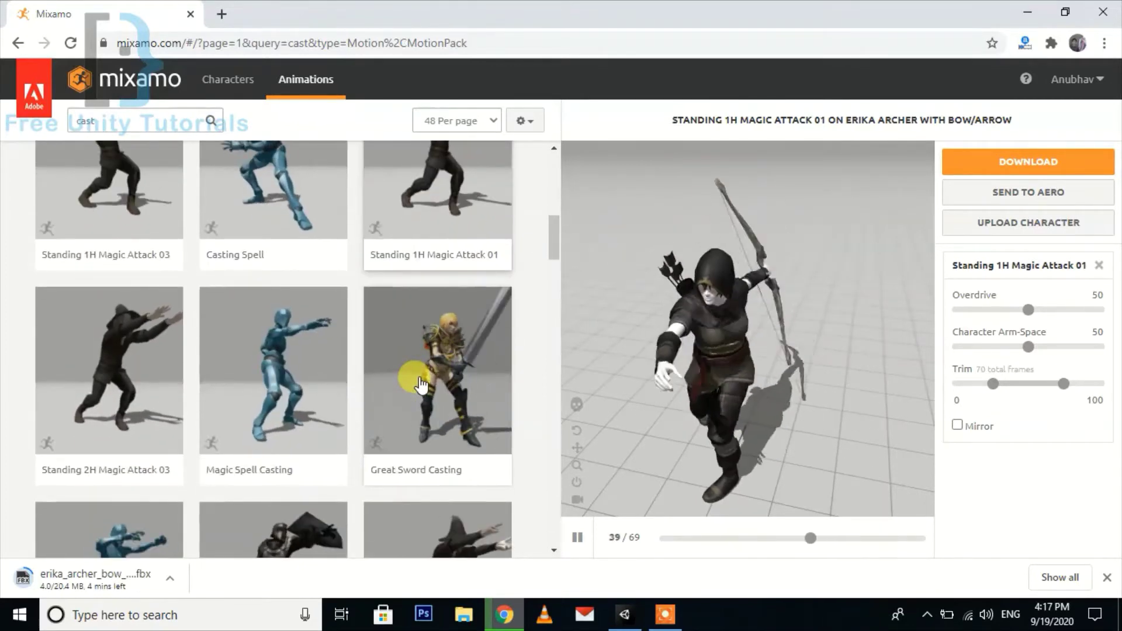
{"action": "left_click", "coordinate": [301, 376]}
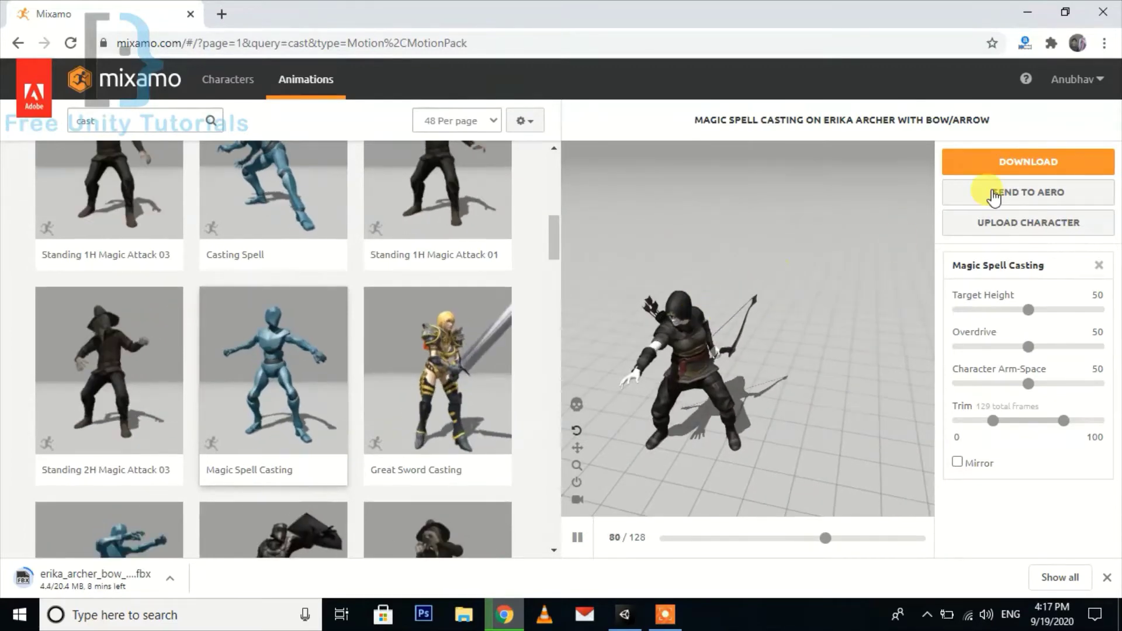
Download Magic Spell Casting as an FBX for Unity (.fbx) file Without Skin
{"action": "left_click", "coordinate": [1029, 161]}
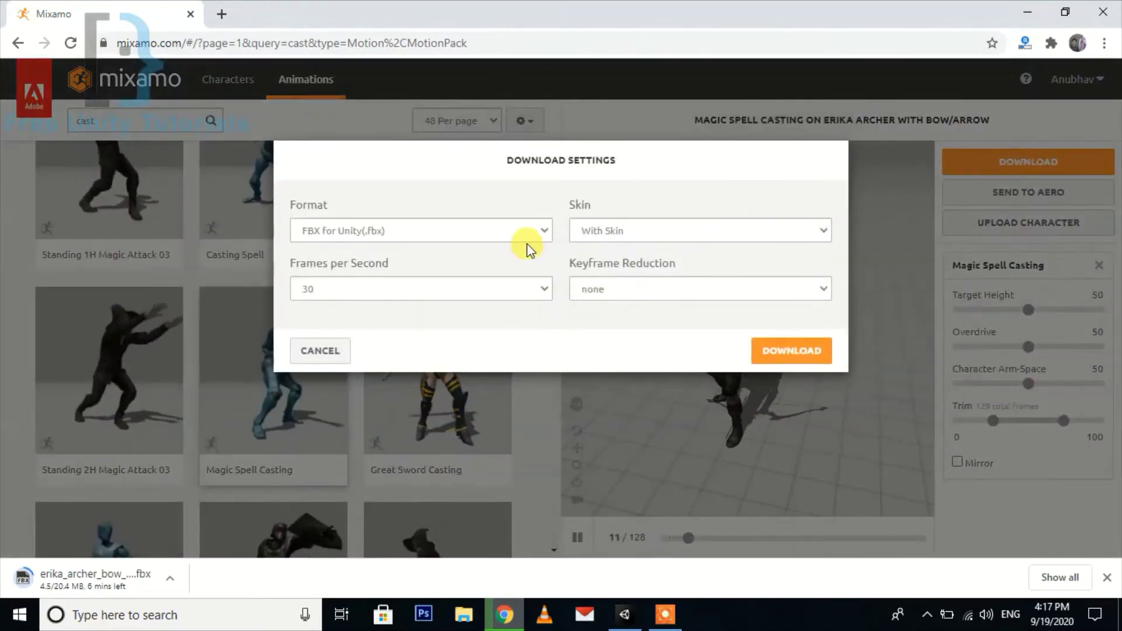
{"action": "left_click", "coordinate": [674, 236]}
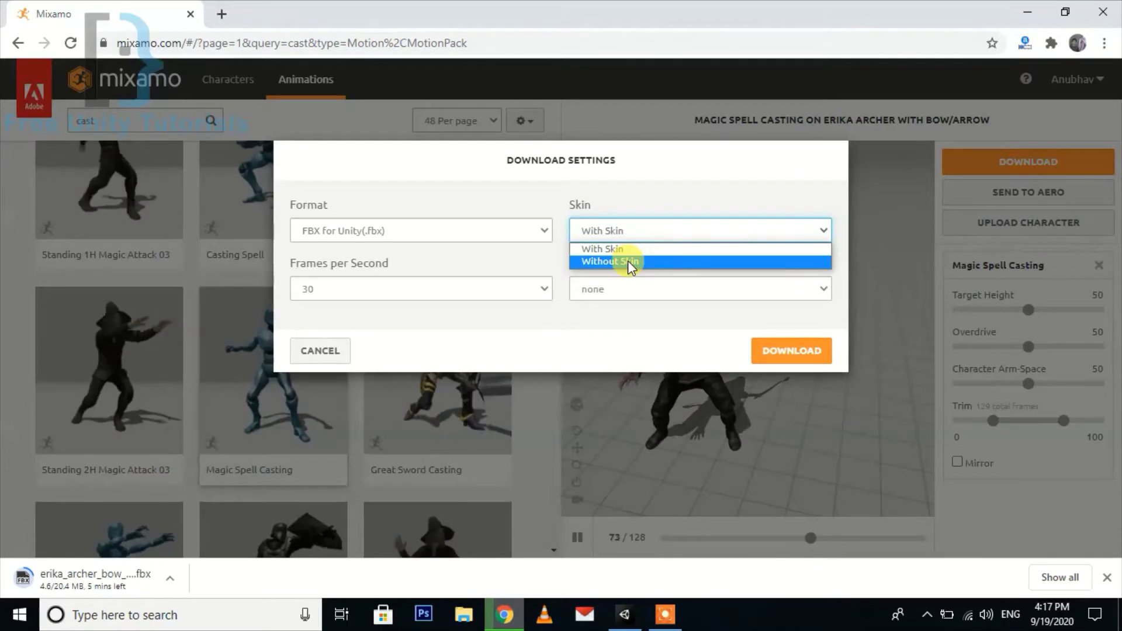
{"action": "left_click", "coordinate": [628, 261]}
{"action": "left_click", "coordinate": [476, 231]}
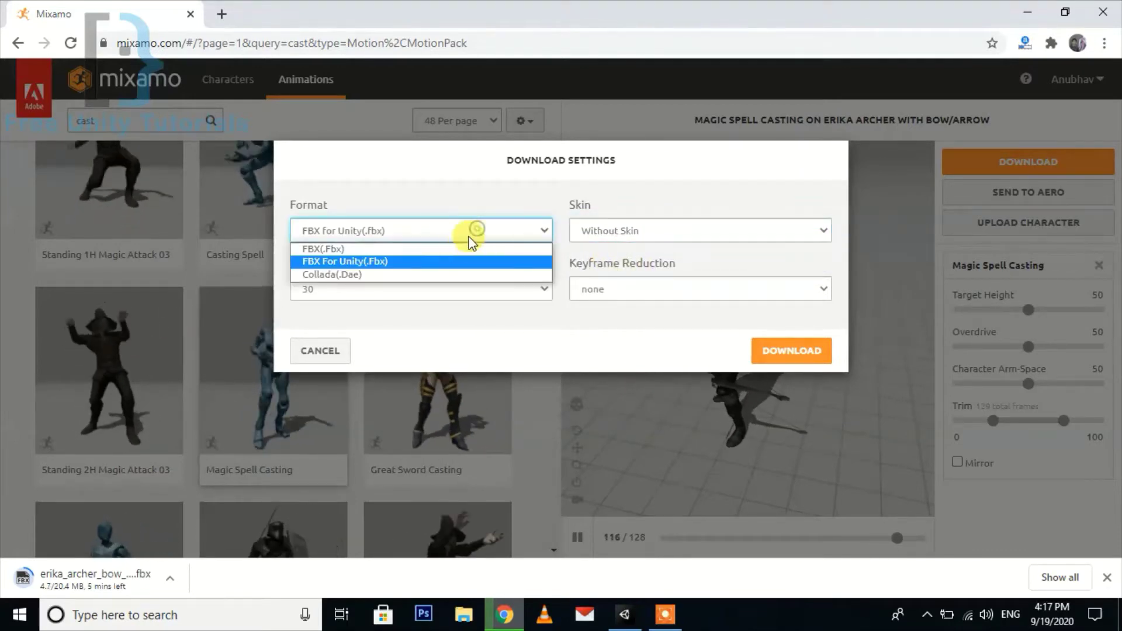
{"action": "left_click", "coordinate": [397, 261]}
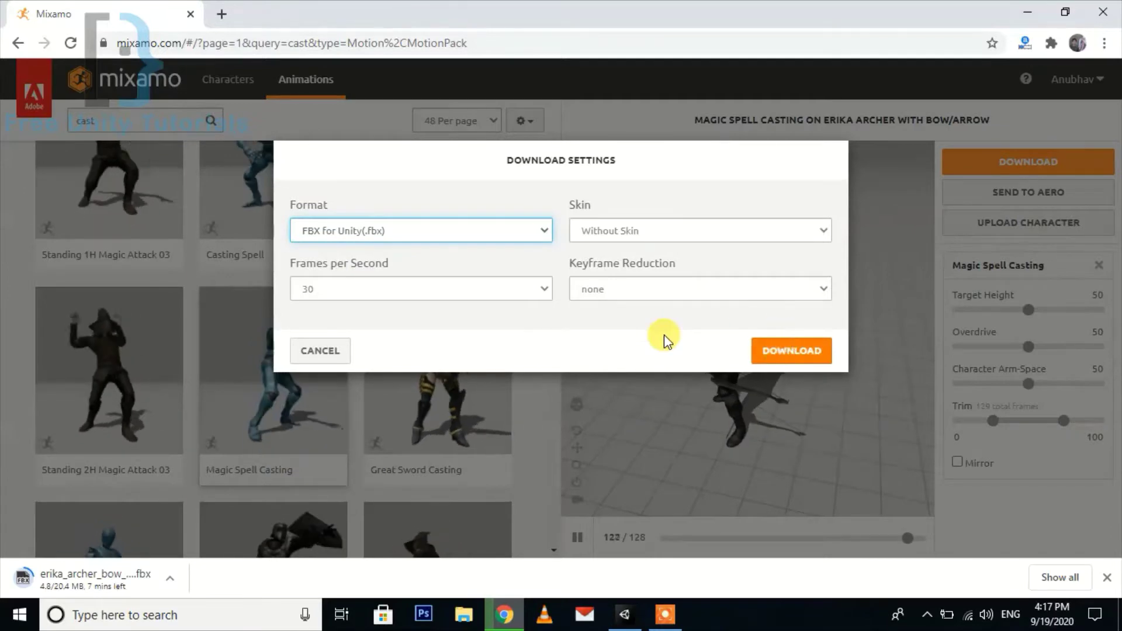
{"action": "left_click", "coordinate": [1011, 508]}
{"action": "left_click", "coordinate": [319, 350]}
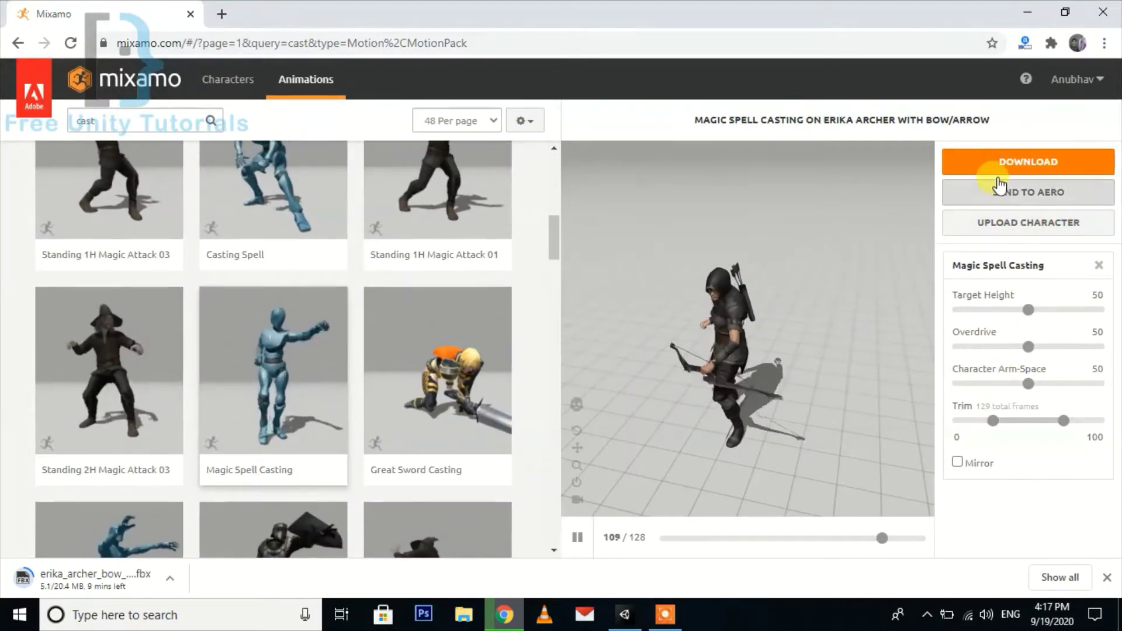
{"action": "left_click", "coordinate": [1010, 160]}
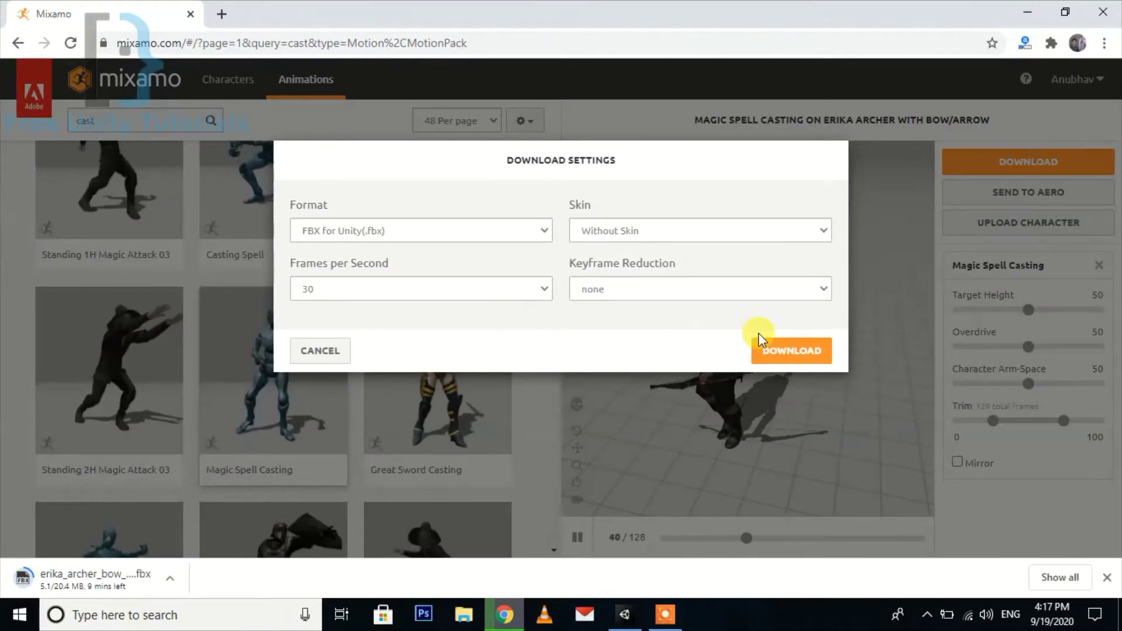
{"action": "left_click", "coordinate": [796, 349]}
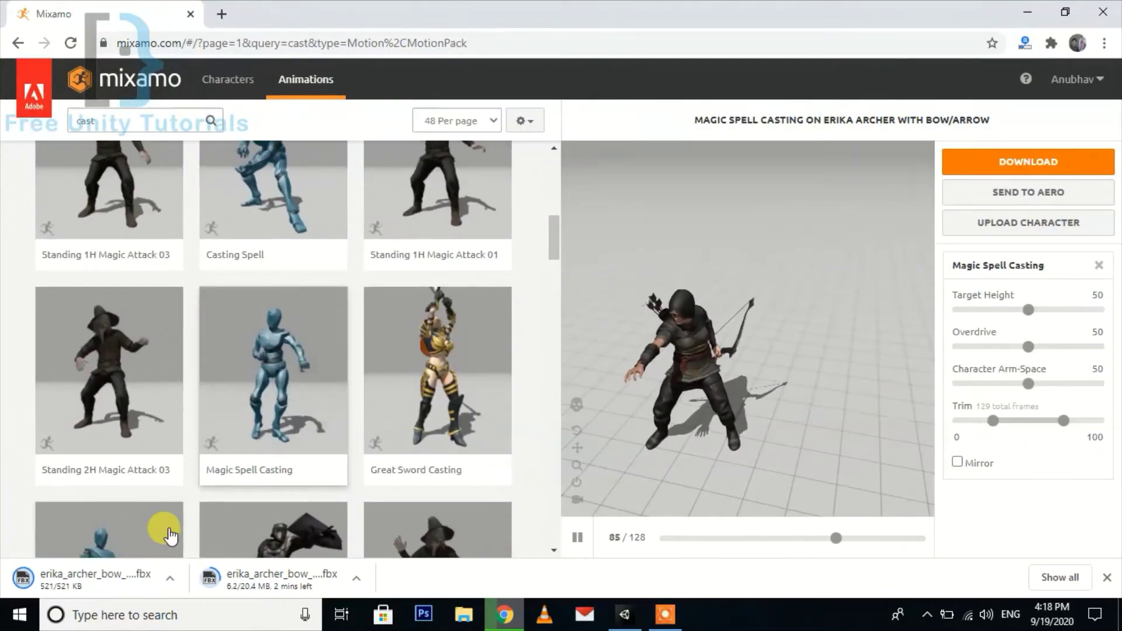
Dismiss the no-app error and show the Magic Spell Casting FBX in its downloads folder
{"action": "left_click", "coordinate": [52, 578]}
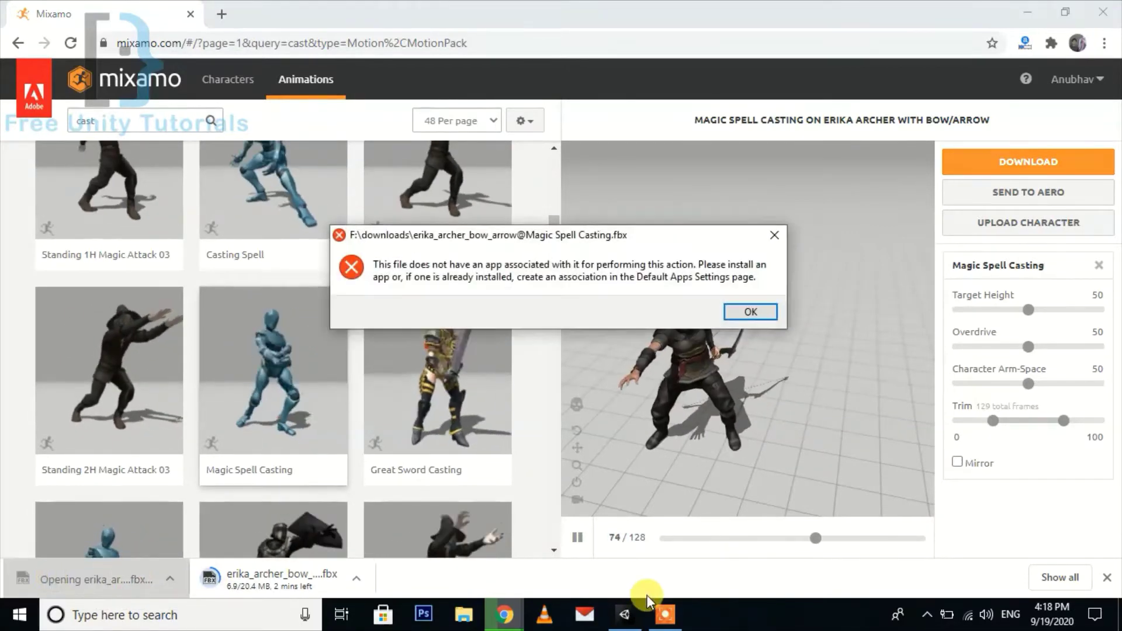
{"action": "left_click", "coordinate": [743, 310]}
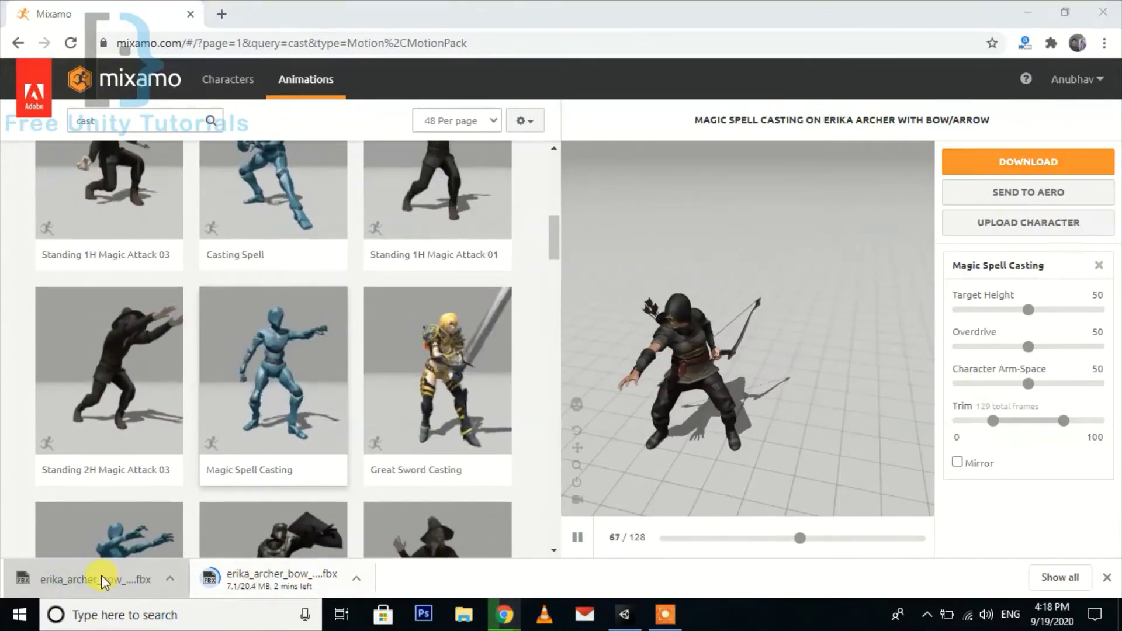
{"action": "left_click", "coordinate": [170, 579]}
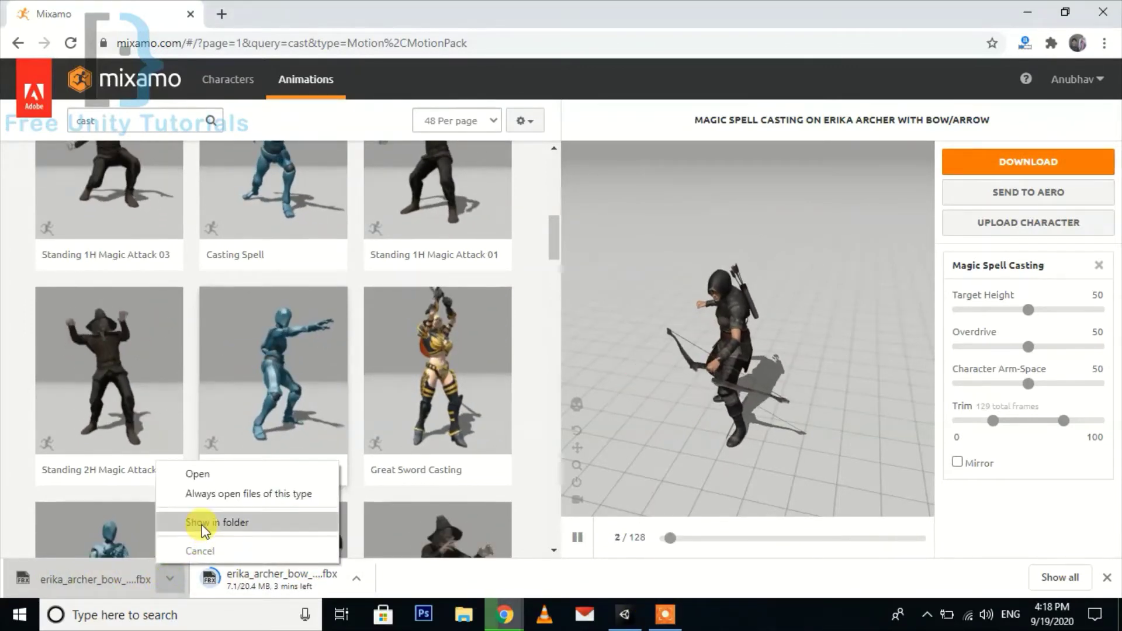
{"action": "left_click", "coordinate": [188, 524]}
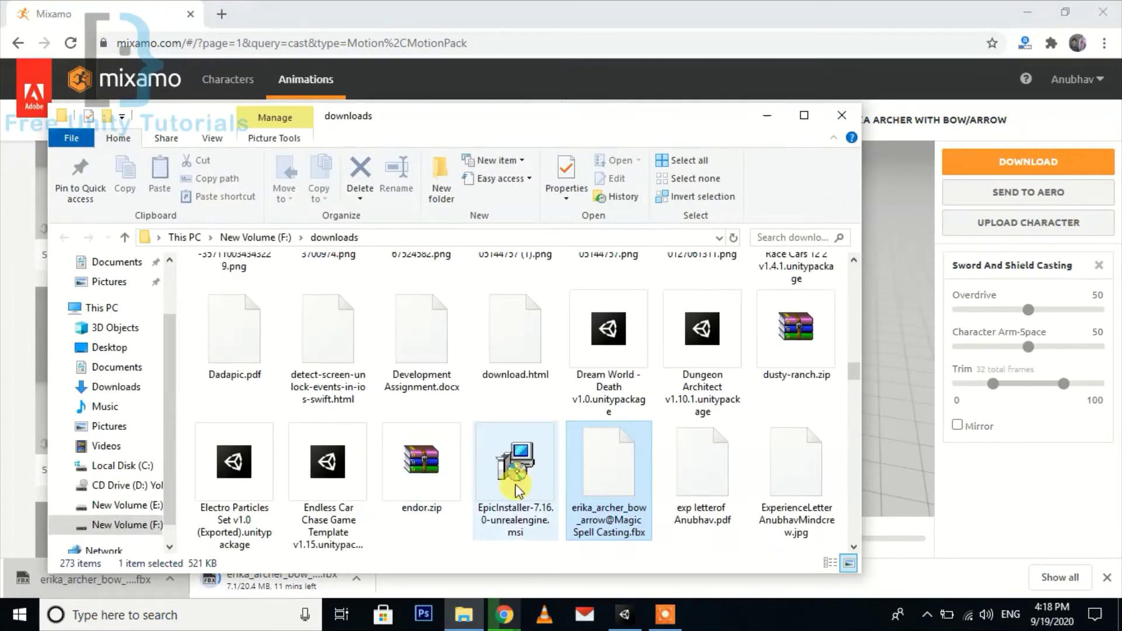
{"action": "scroll", "coordinate": [619, 538], "scroll_direction": "down", "scroll_amount": 1}
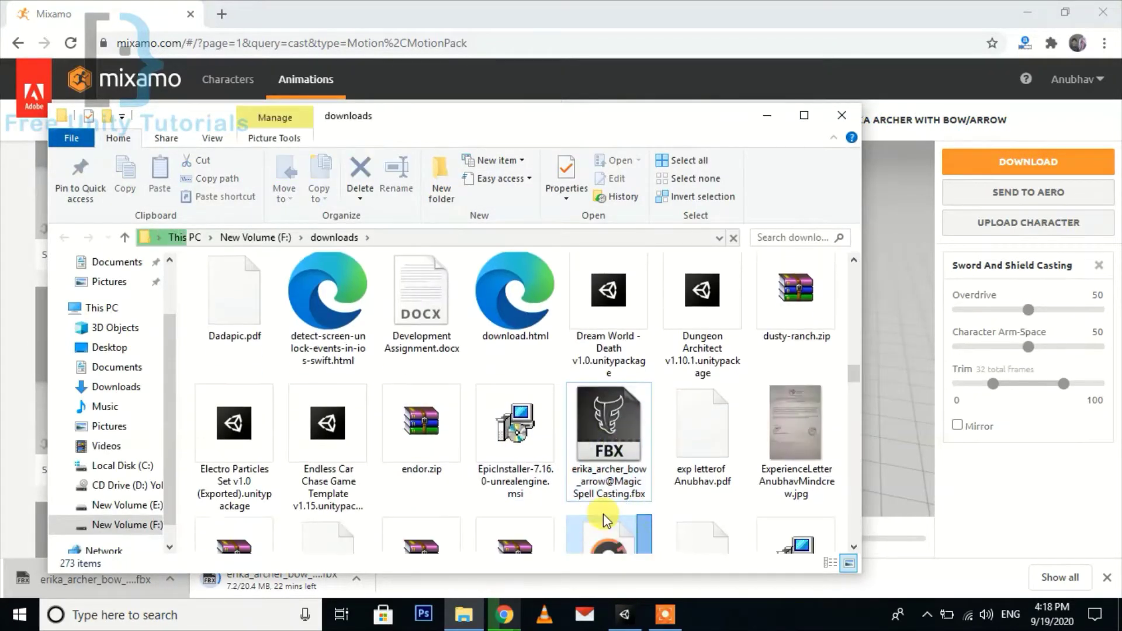
{"action": "left_click_drag", "start_coordinate": [608, 485], "coordinate": [432, 494]}
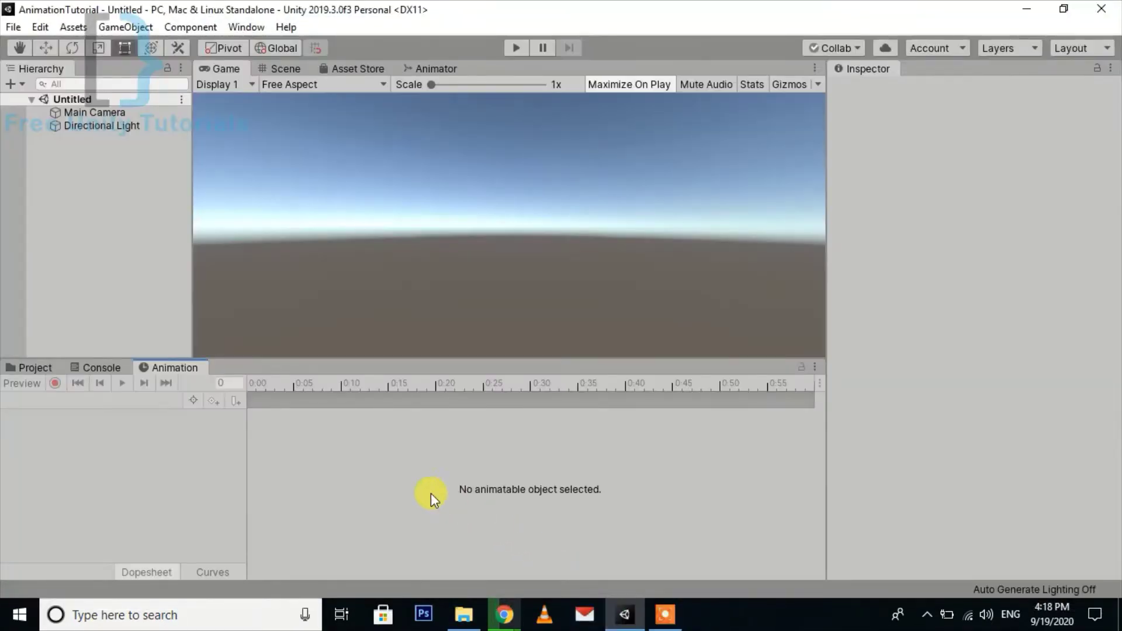
Dismiss the leftover error and drag the Magic Spell Casting download into Unity's Assets
{"action": "left_click", "coordinate": [32, 371]}
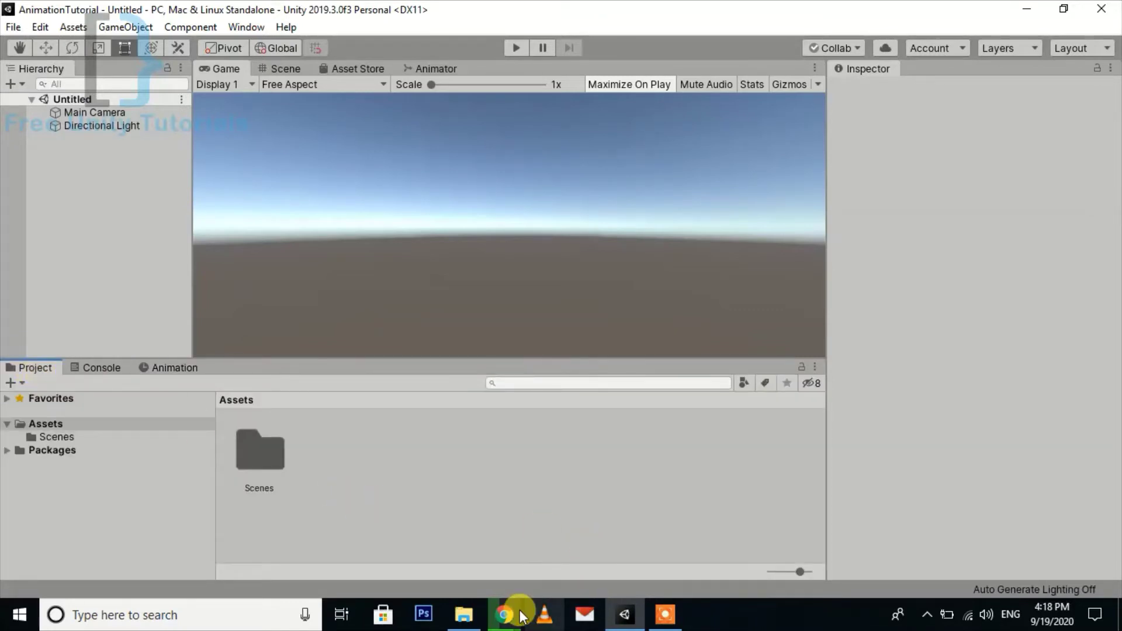
{"action": "left_click", "coordinate": [504, 614]}
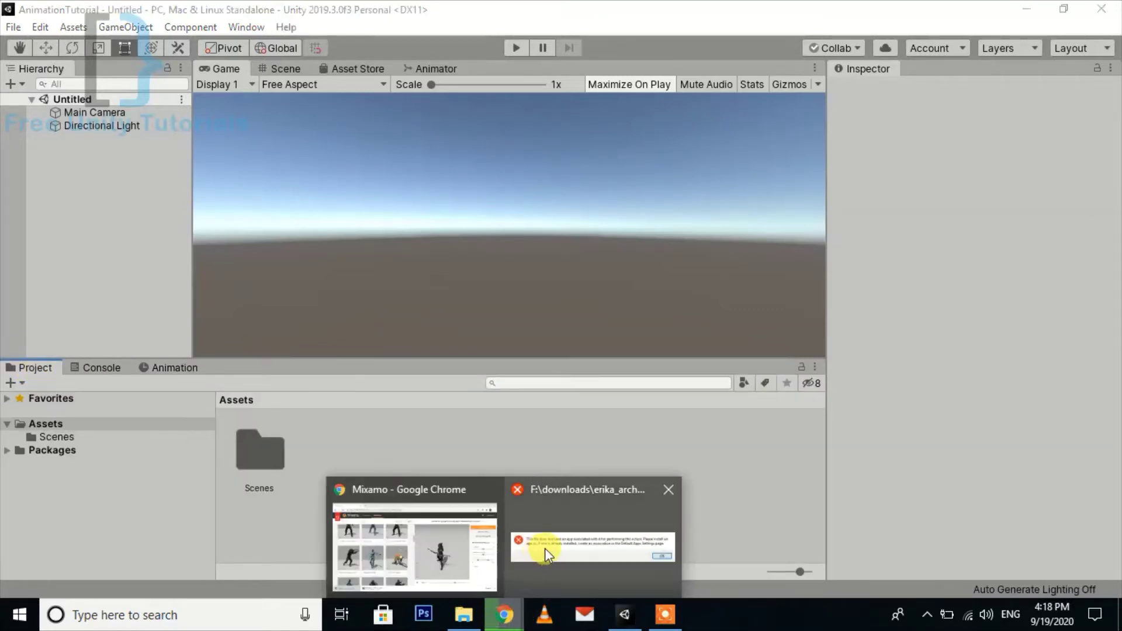
{"action": "left_click", "coordinate": [614, 511]}
{"action": "left_click", "coordinate": [749, 313]}
{"action": "left_click", "coordinate": [502, 611]}
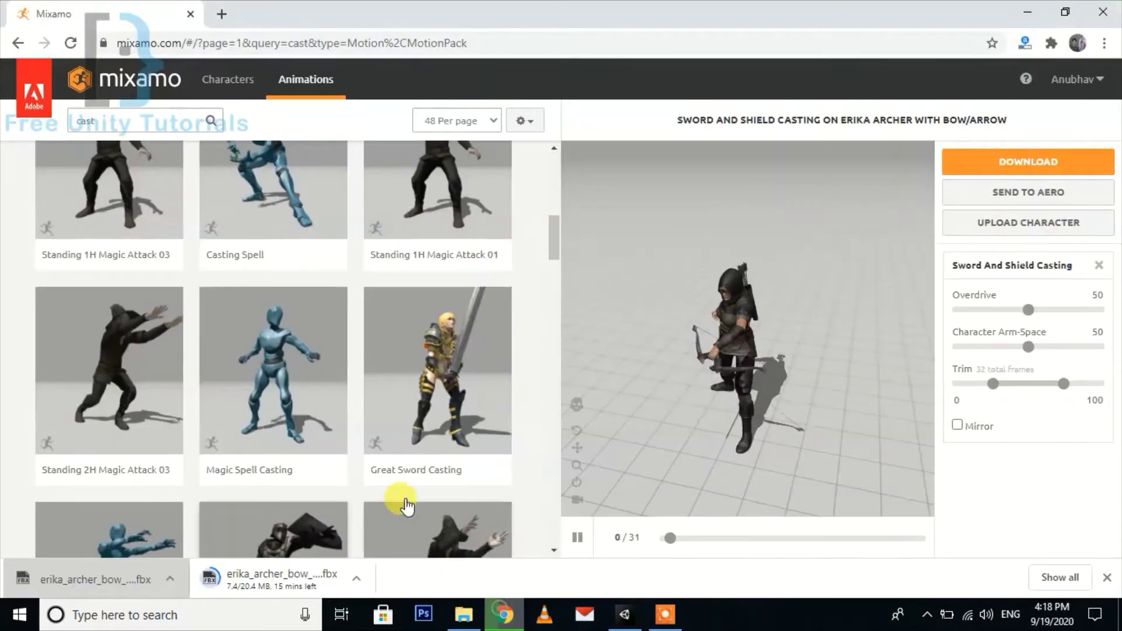
{"action": "left_click_drag", "start_coordinate": [65, 584], "coordinate": [500, 479]}
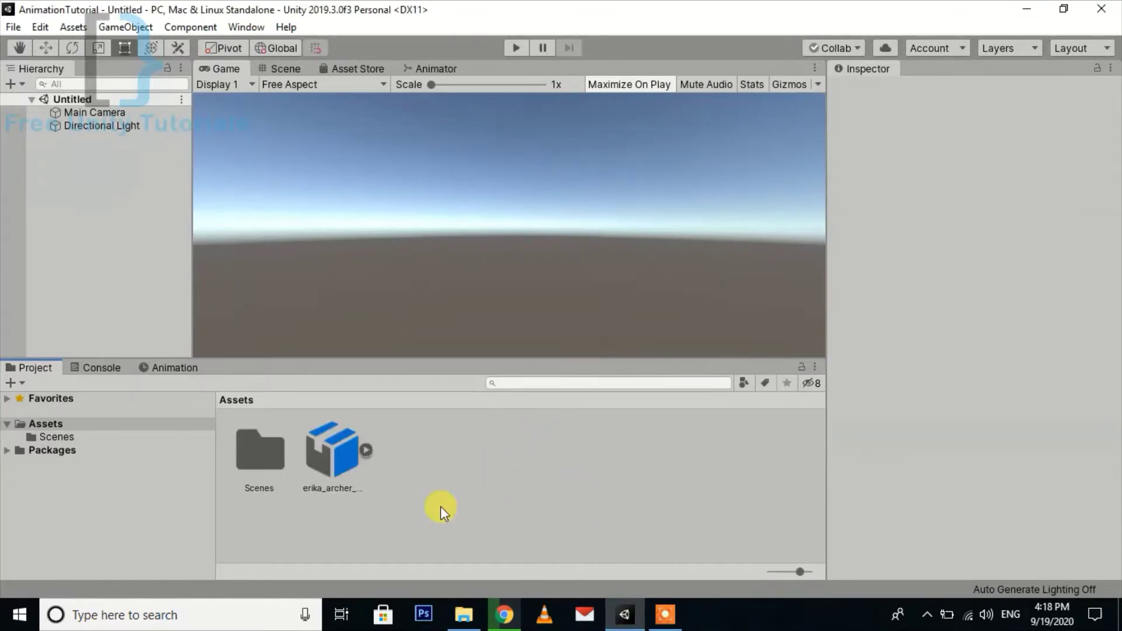
Drag erika_archer.fbx from the browser's download shelf into Unity's Assets panel
{"action": "left_click", "coordinate": [505, 614]}
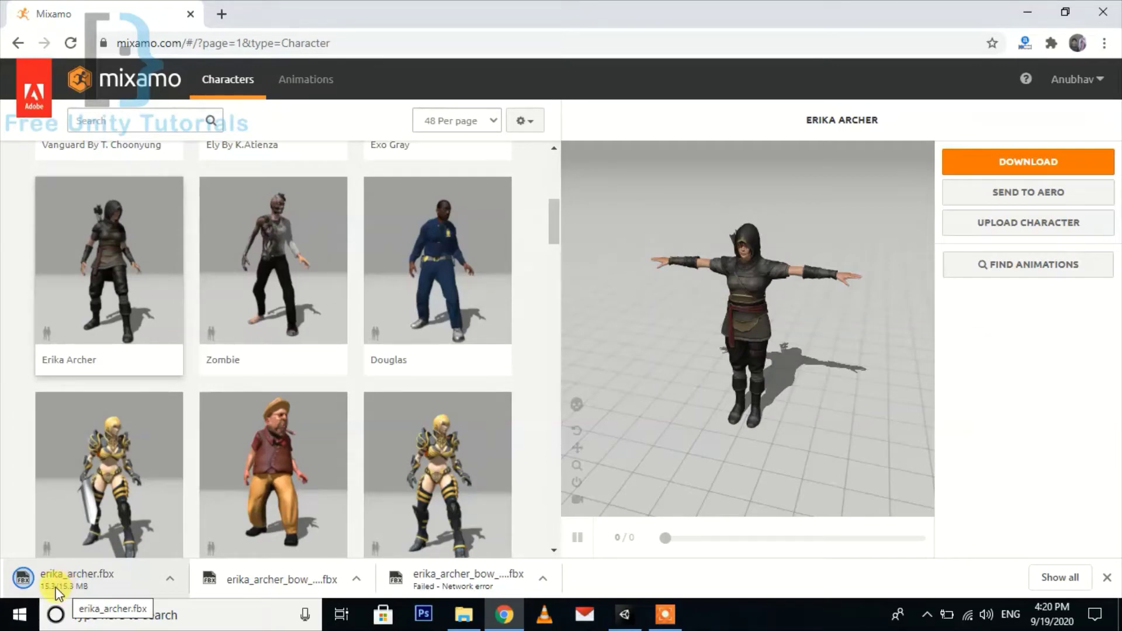
{"action": "left_click_drag", "start_coordinate": [55, 587], "coordinate": [478, 493]}
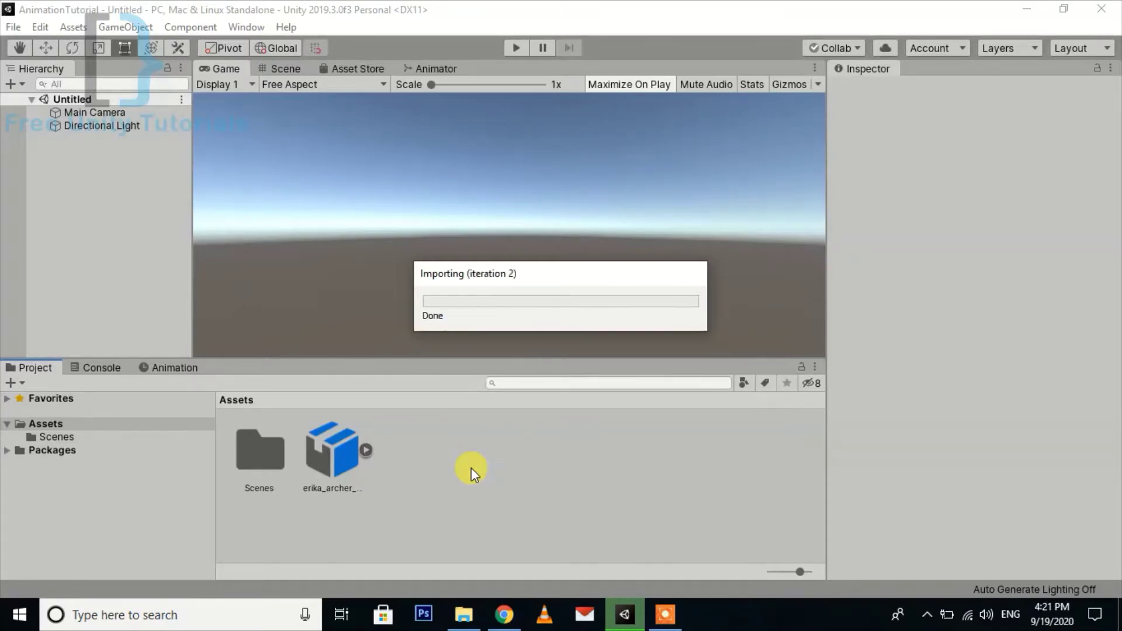
Close the Chrome window and show erika_archer's Animation import options in the Inspector
{"action": "left_click", "coordinate": [326, 444]}
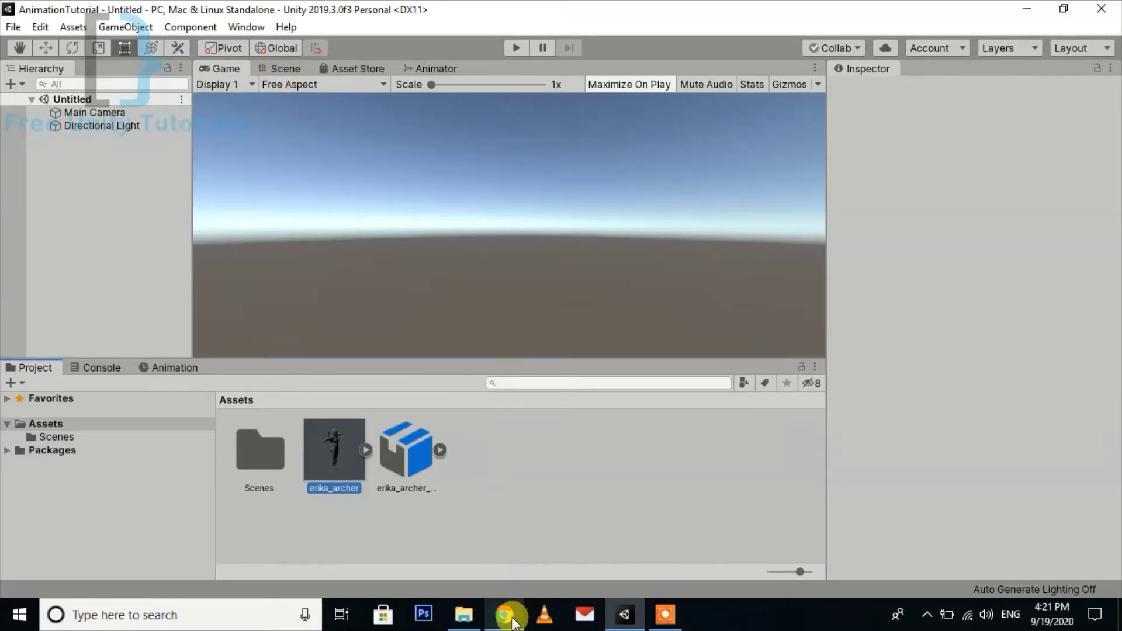
{"action": "mouse_move", "coordinate": [504, 614]}
{"action": "left_click", "coordinate": [577, 491]}
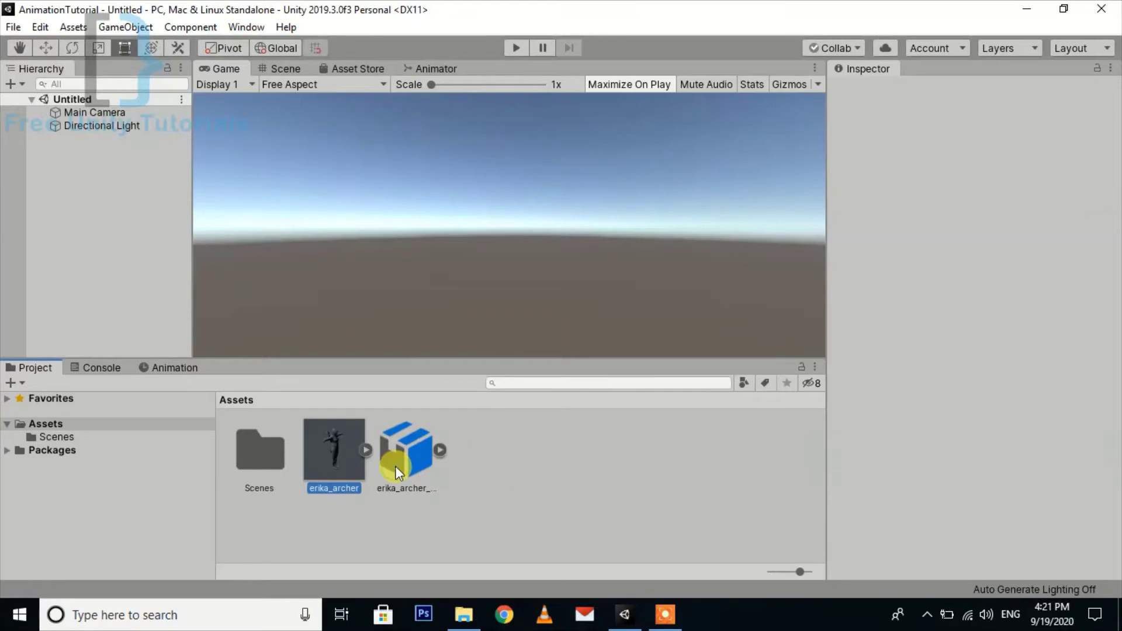
{"action": "left_click", "coordinate": [329, 455]}
{"action": "left_click", "coordinate": [965, 169]}
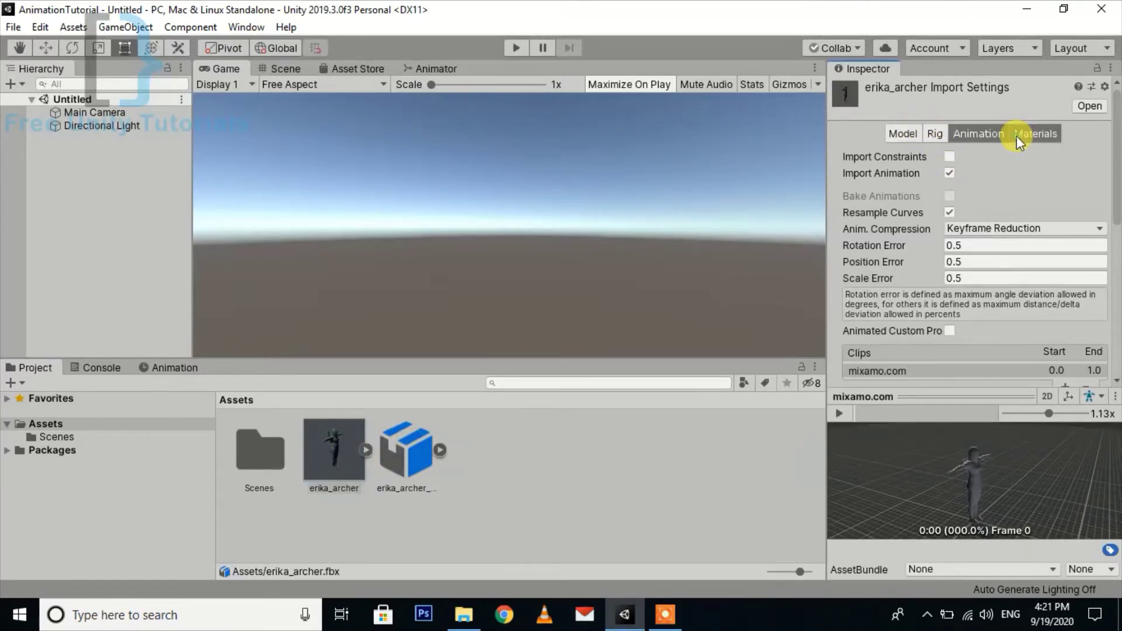
Extract erika_archer's textures into Assets and mark the normal textures as normal maps
{"action": "left_click", "coordinate": [1016, 135]}
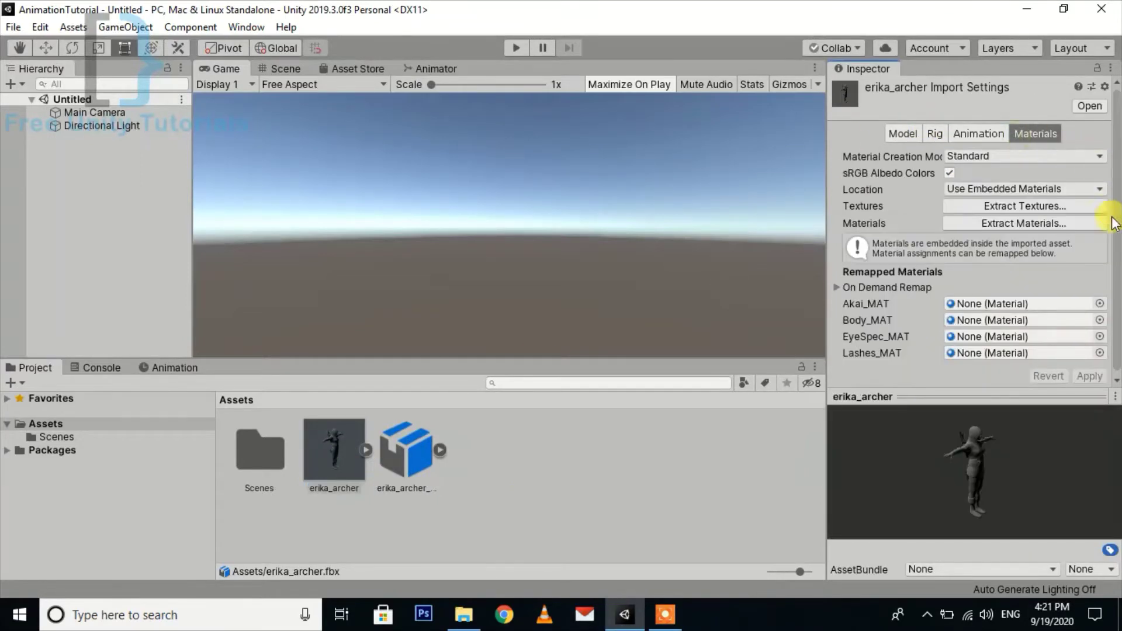
{"action": "left_click", "coordinate": [1026, 206]}
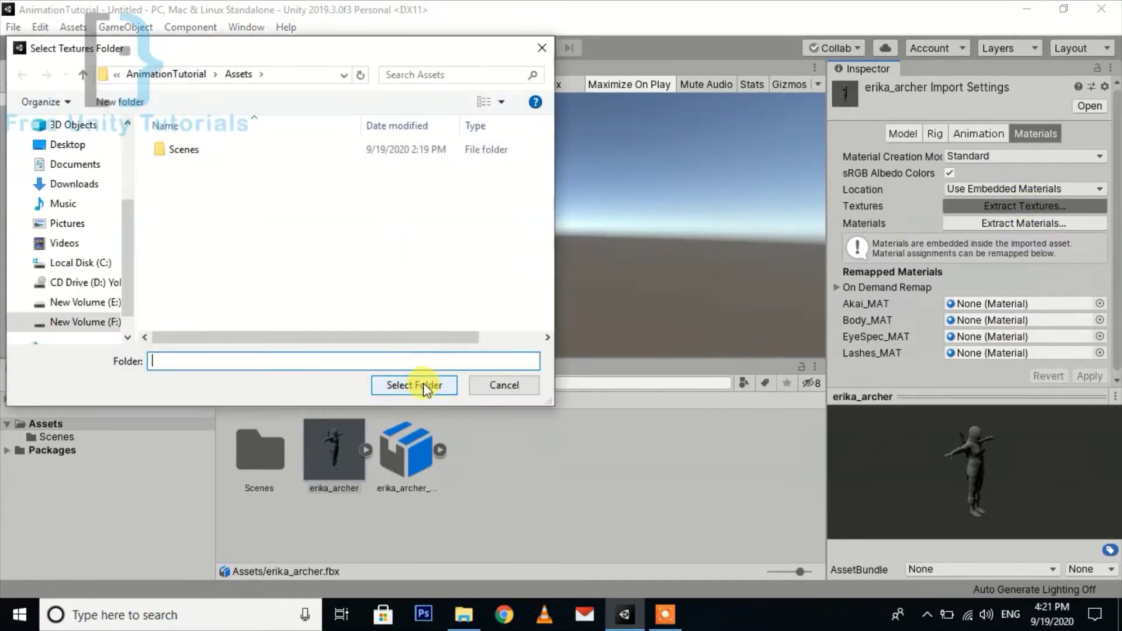
{"action": "left_click", "coordinate": [424, 386]}
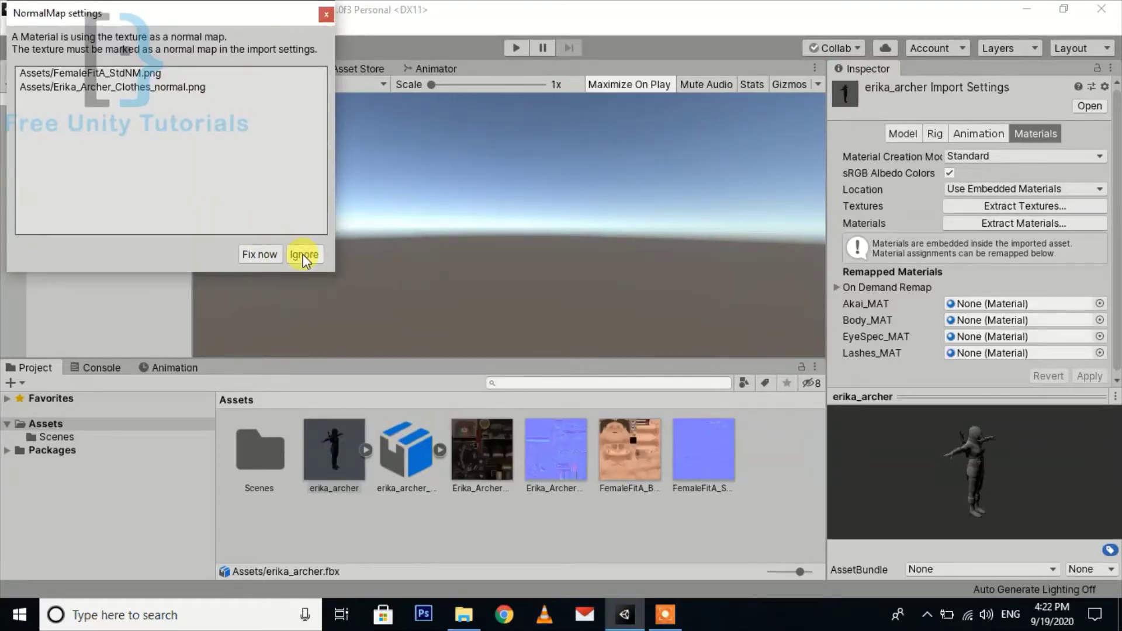
{"action": "left_click", "coordinate": [268, 254]}
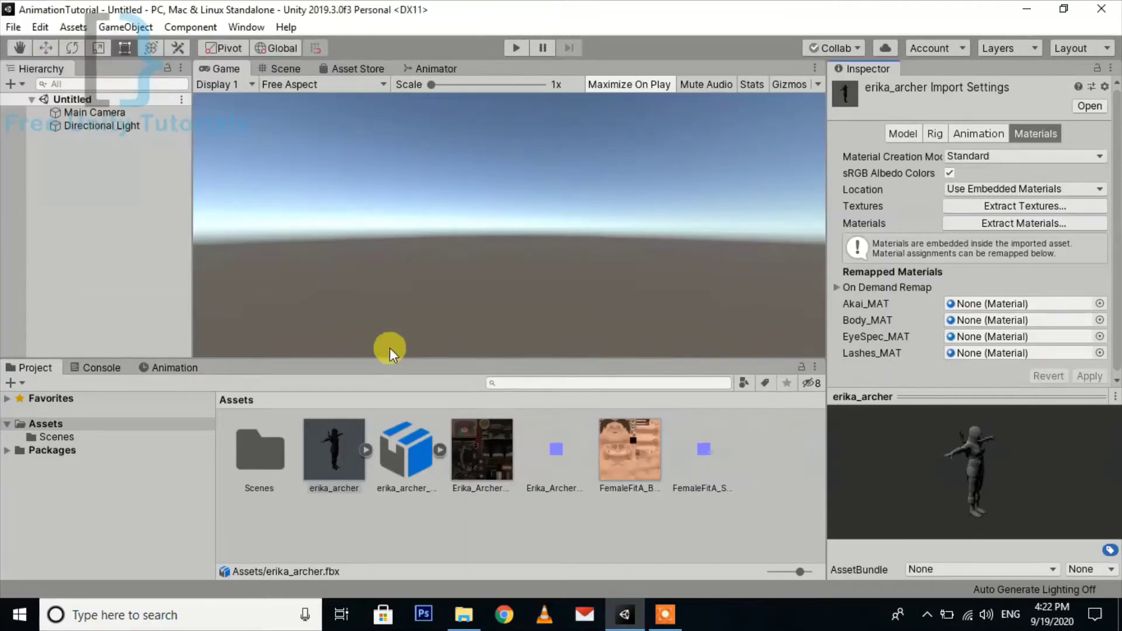
Extract erika_archer's materials into Assets, then reselect the model asset
{"action": "left_click", "coordinate": [1016, 227]}
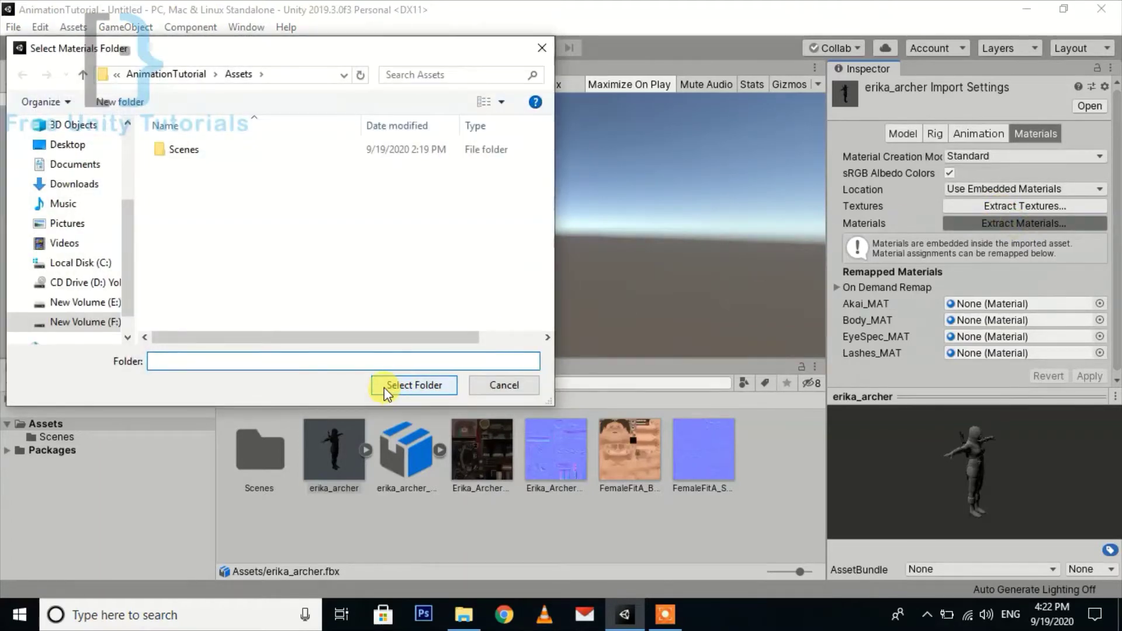
{"action": "left_click", "coordinate": [386, 390]}
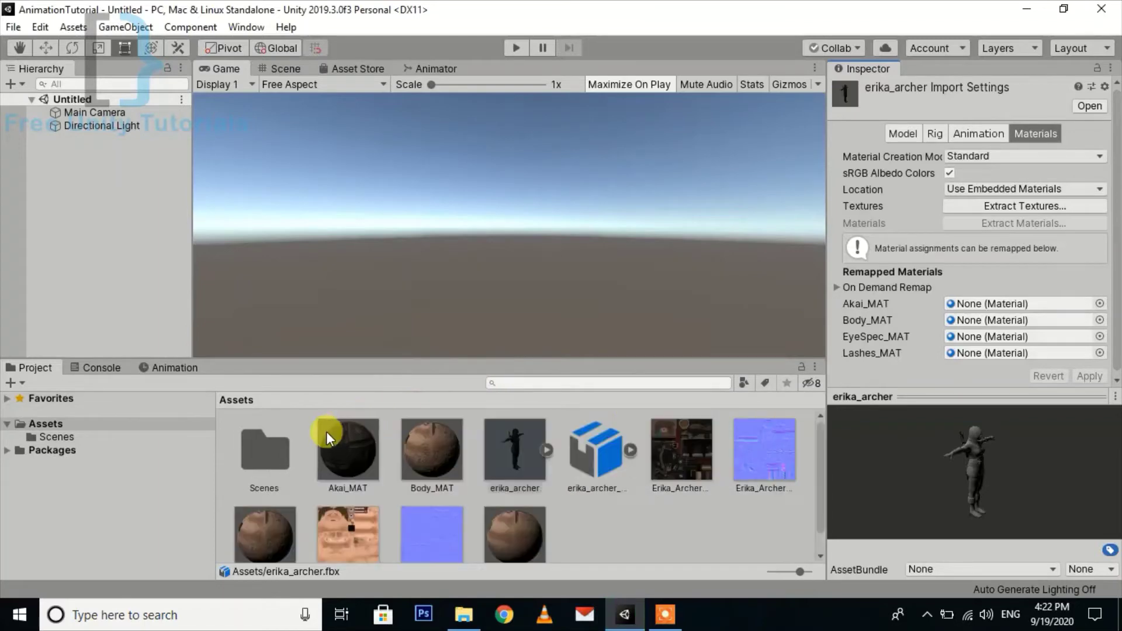
{"action": "left_click", "coordinate": [521, 455]}
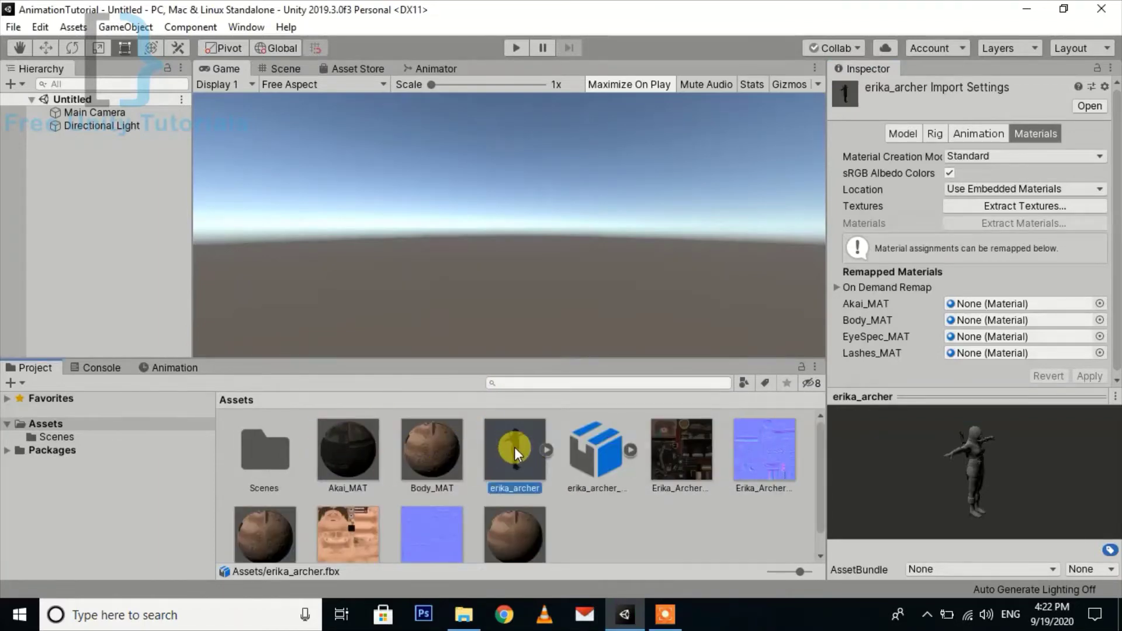
Switch to the Scene view in 3D mode with the Move tool active
{"action": "left_click", "coordinate": [311, 172]}
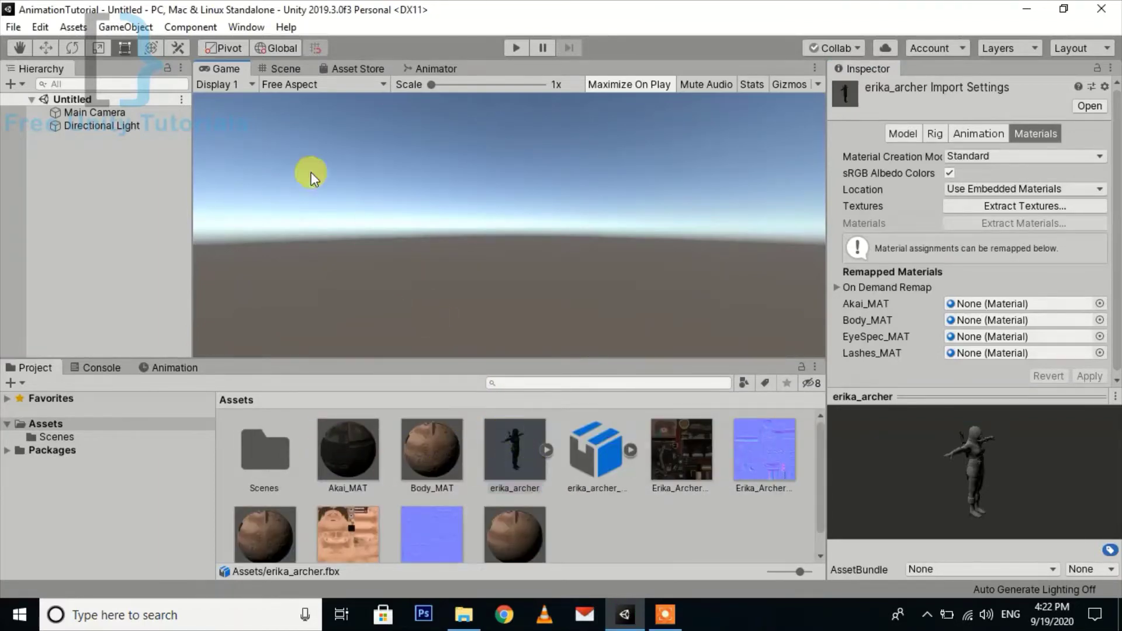
{"action": "left_click", "coordinate": [279, 69]}
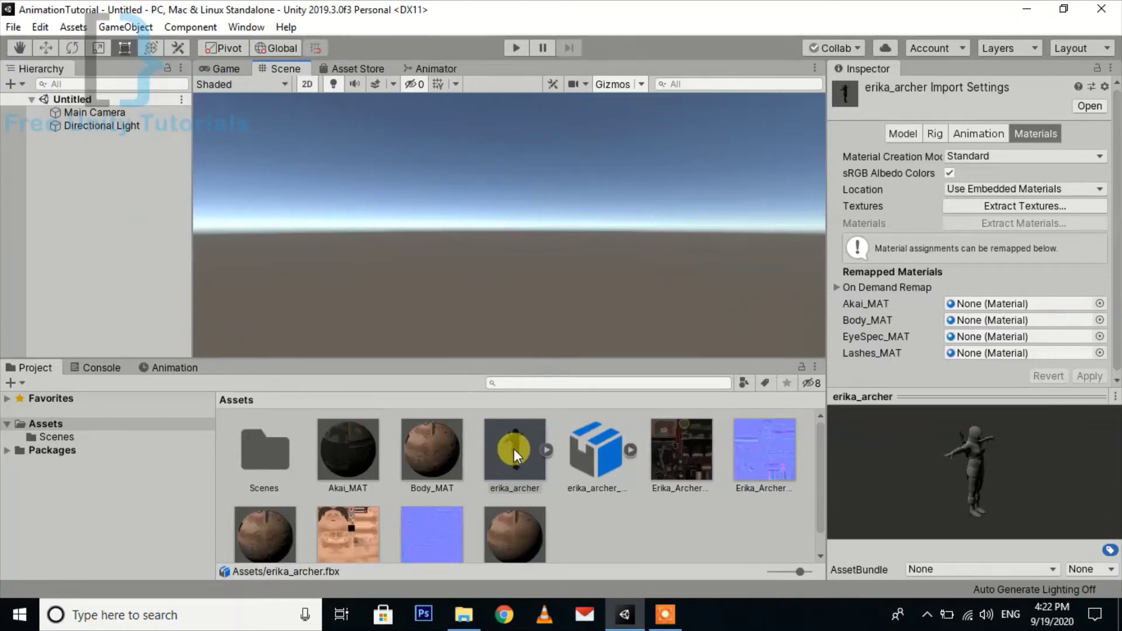
{"action": "left_click", "coordinate": [222, 68]}
{"action": "left_click", "coordinate": [280, 69]}
{"action": "left_click", "coordinate": [307, 84]}
{"action": "key", "text": "w"}
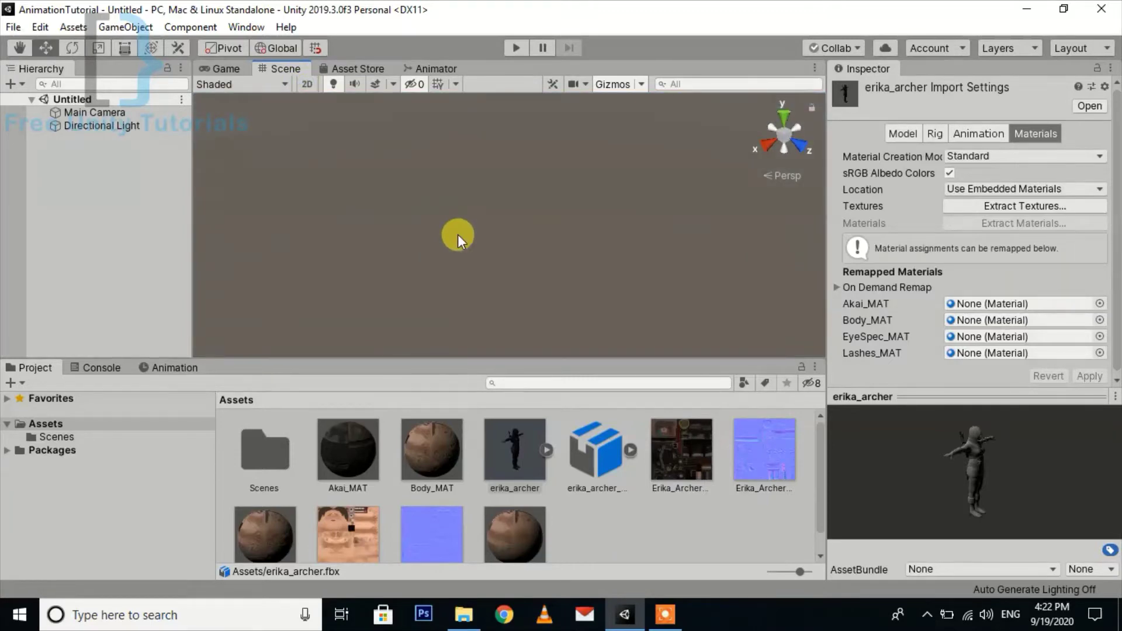
Drag erika_archer into the scene and set its Position to (0, 0, 0)
{"action": "left_click_drag", "start_coordinate": [523, 475], "coordinate": [457, 220]}
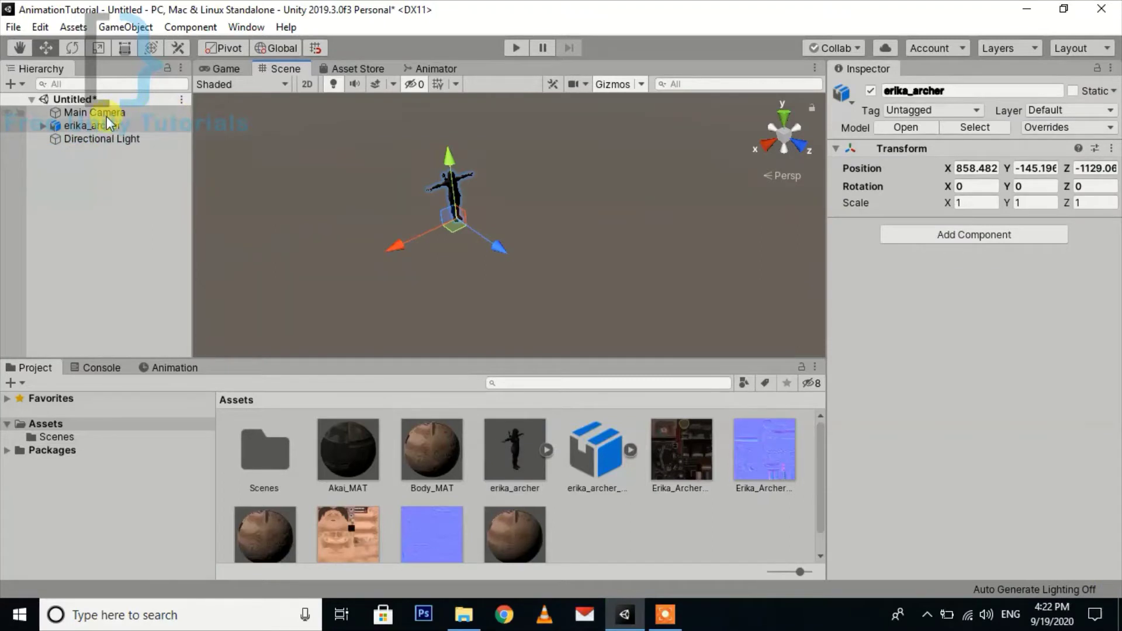
{"action": "left_click", "coordinate": [975, 169]}
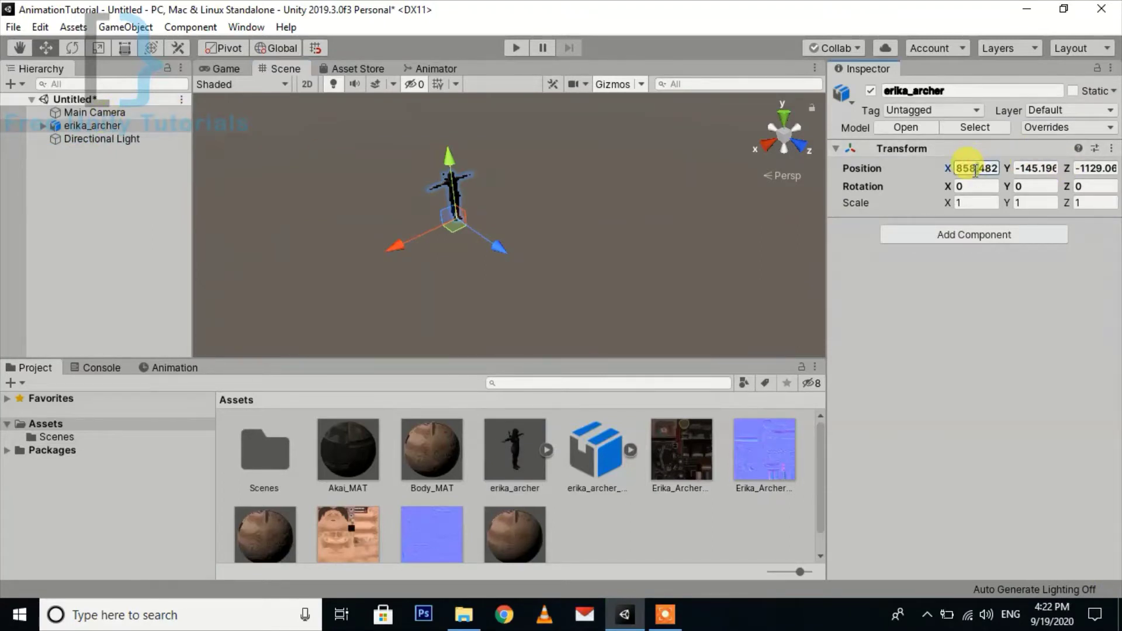
{"action": "double_click", "coordinate": [970, 167]}
{"action": "type", "text": "0"}
{"action": "key", "text": "Return"}
{"action": "type", "text": "0"}
{"action": "left_click", "coordinate": [1017, 170]}
{"action": "type", "text": "0"}
{"action": "left_click", "coordinate": [1093, 169]}
{"action": "type", "text": "0"}
Move Main Camera closer to the archer and frame an eye-level front view of her
{"action": "left_click", "coordinate": [117, 113]}
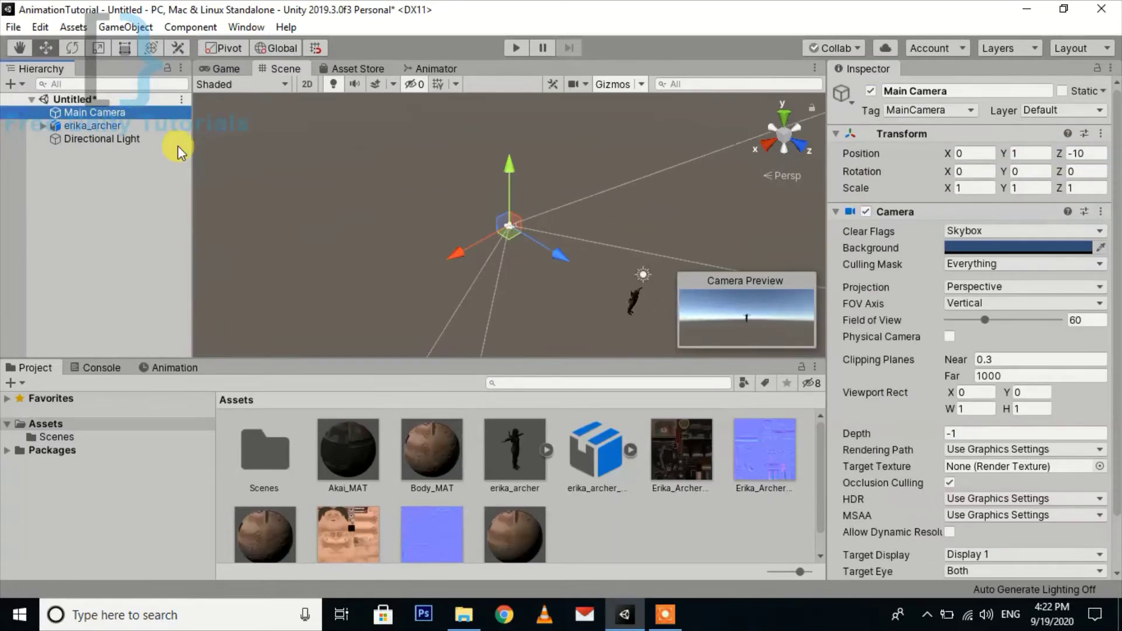
{"action": "middle_click_drag", "start_coordinate": [536, 261], "coordinate": [453, 210]}
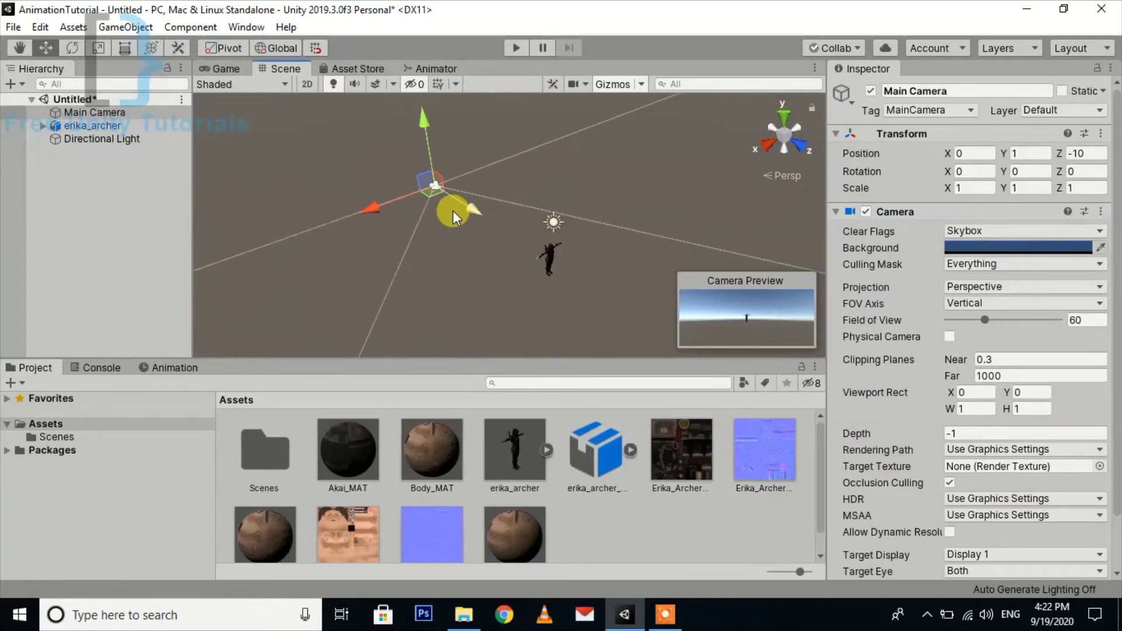
{"action": "left_click_drag", "start_coordinate": [427, 191], "coordinate": [474, 248]}
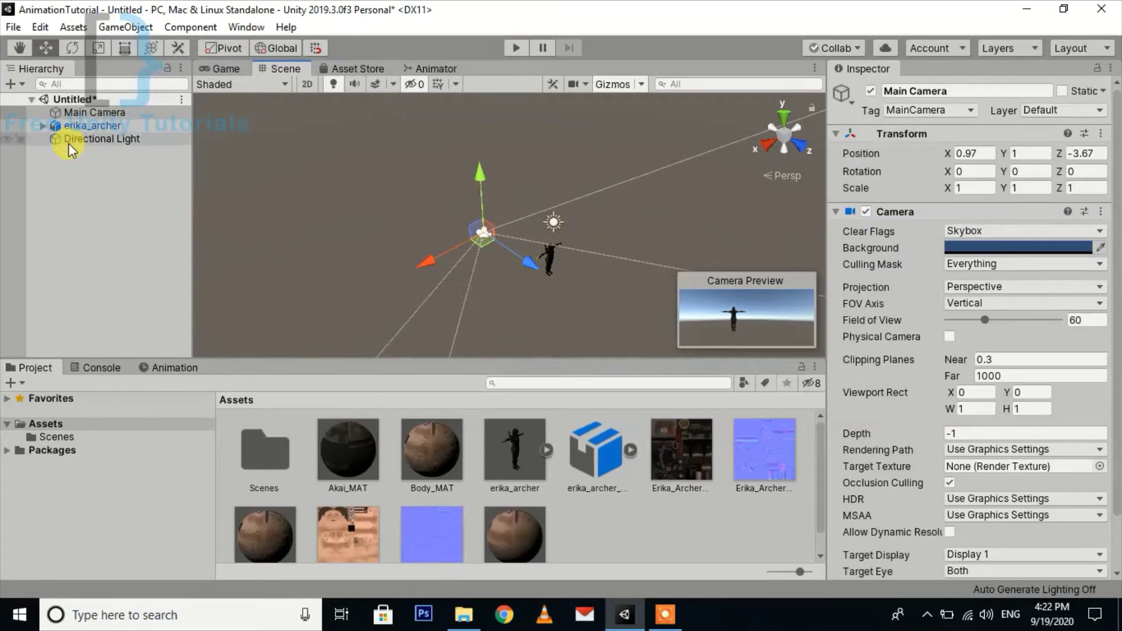
{"action": "double_click", "coordinate": [76, 125]}
{"action": "left_click_drag", "start_coordinate": [490, 230], "coordinate": [393, 230], "text": "alt"}
{"action": "scroll", "coordinate": [392, 231], "scroll_direction": "down", "scroll_amount": 3}
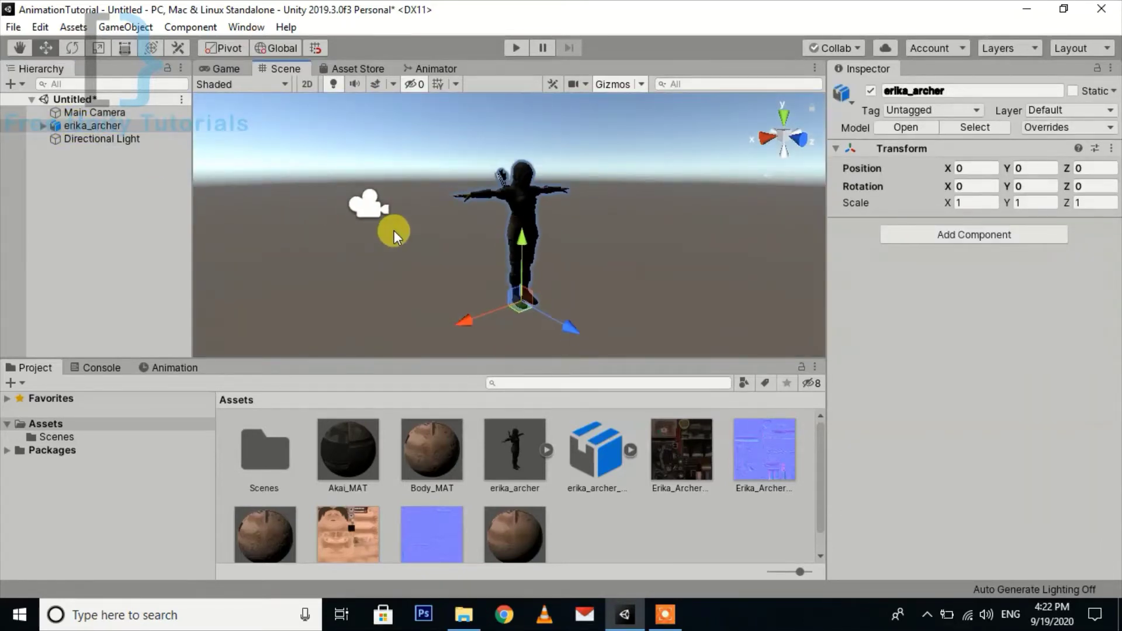
{"action": "left_click", "coordinate": [380, 207]}
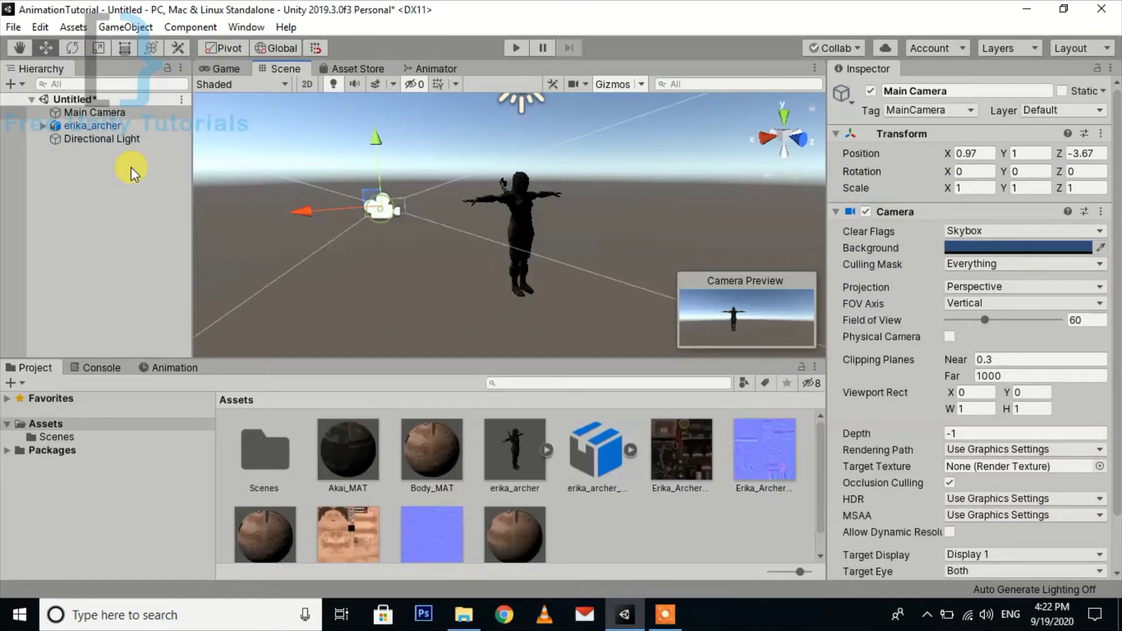
Rotate the Directional Light to re-aim the sun over the scene
{"action": "left_click", "coordinate": [96, 139]}
{"action": "key", "text": "e"}
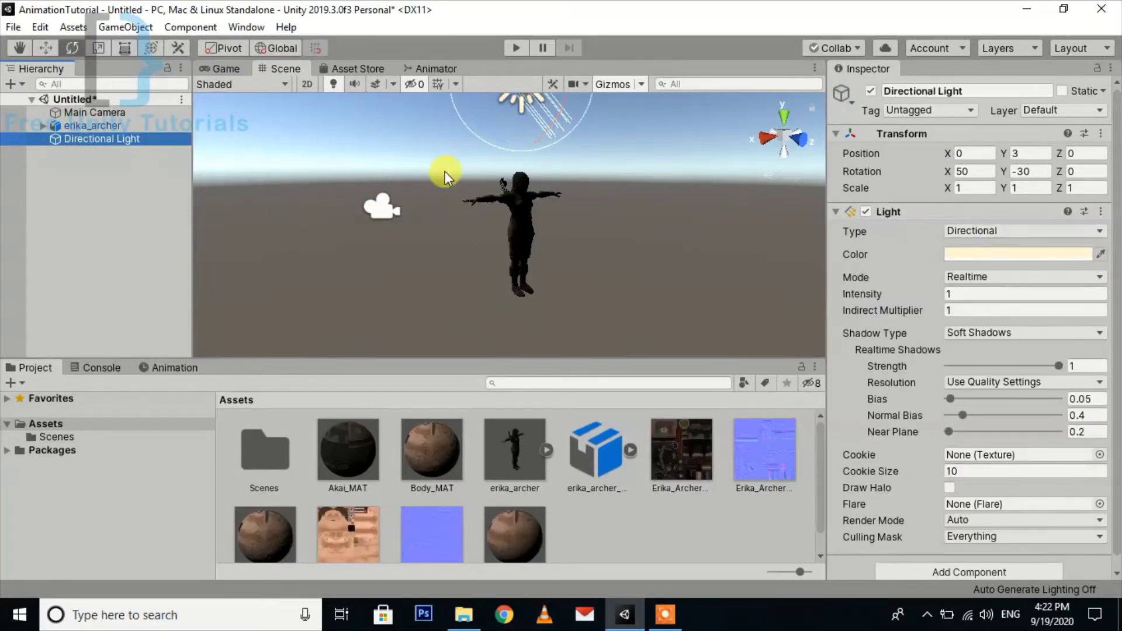
{"action": "middle_click_drag", "start_coordinate": [441, 171], "coordinate": [431, 226]}
{"action": "left_click_drag", "start_coordinate": [573, 127], "coordinate": [552, 447]}
Place Main Camera close in front of the archer at (0.69, 0.77, 2.08)
{"action": "left_click", "coordinate": [82, 115]}
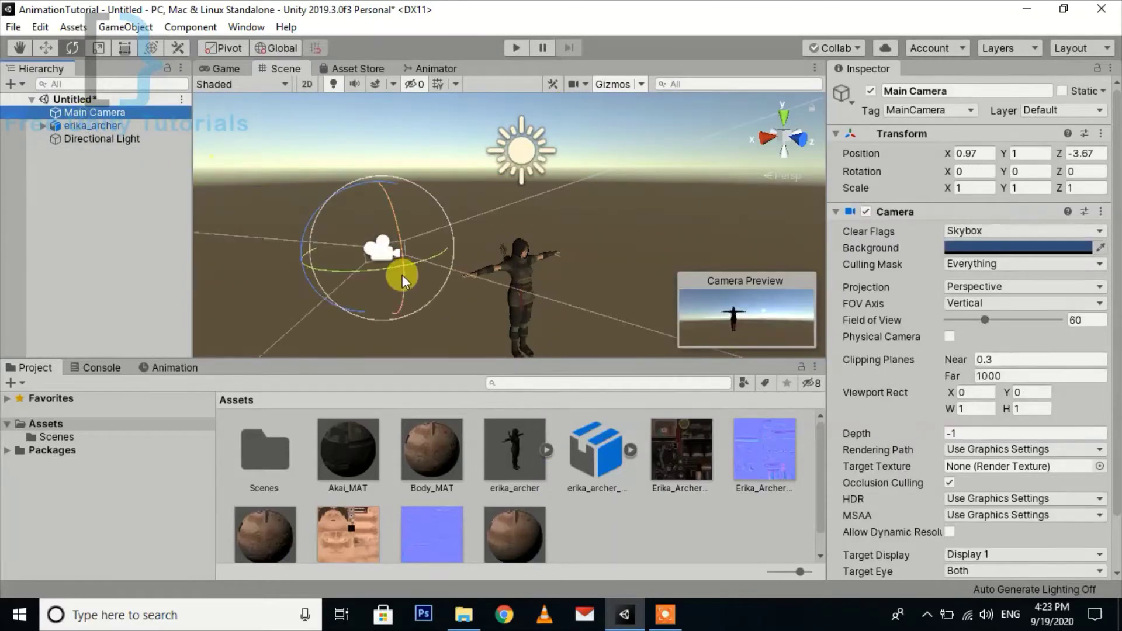
{"action": "key", "text": "w"}
{"action": "left_click_drag", "start_coordinate": [378, 254], "coordinate": [578, 337]}
{"action": "key", "text": "e"}
{"action": "scroll", "coordinate": [501, 318], "scroll_direction": "down", "scroll_amount": 2}
{"action": "key", "text": "w"}
{"action": "left_click_drag", "start_coordinate": [580, 269], "coordinate": [581, 285]}
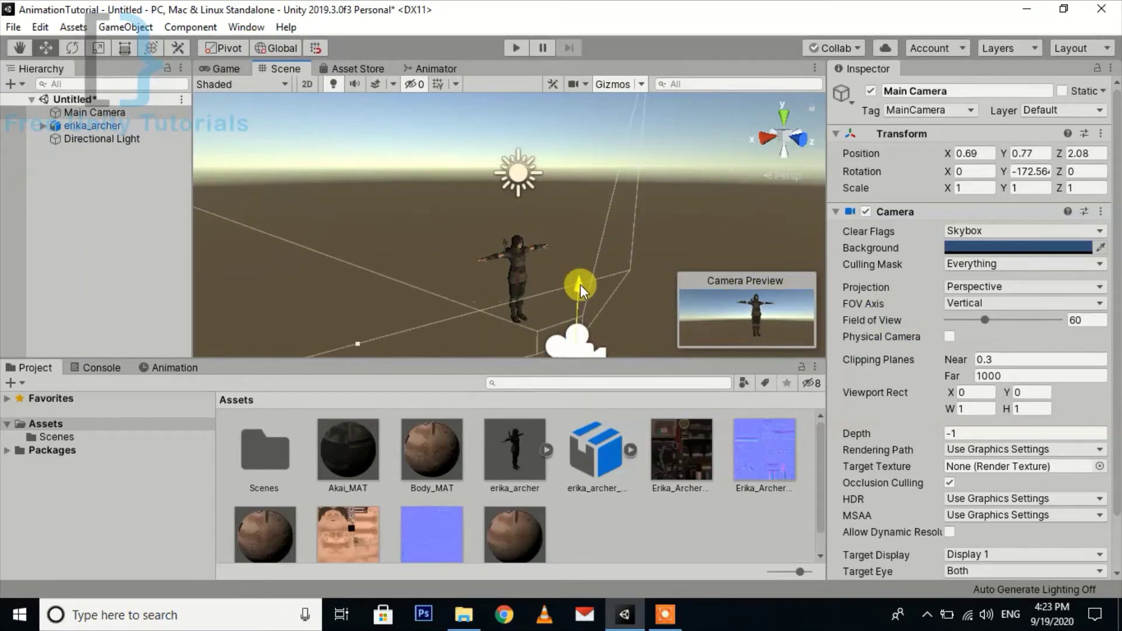
Create a 3D Plane object and drag it down toward the character's feet
{"action": "left_click", "coordinate": [61, 178]}
{"action": "right_click", "coordinate": [60, 176]}
{"action": "mouse_move", "coordinate": [164, 347]}
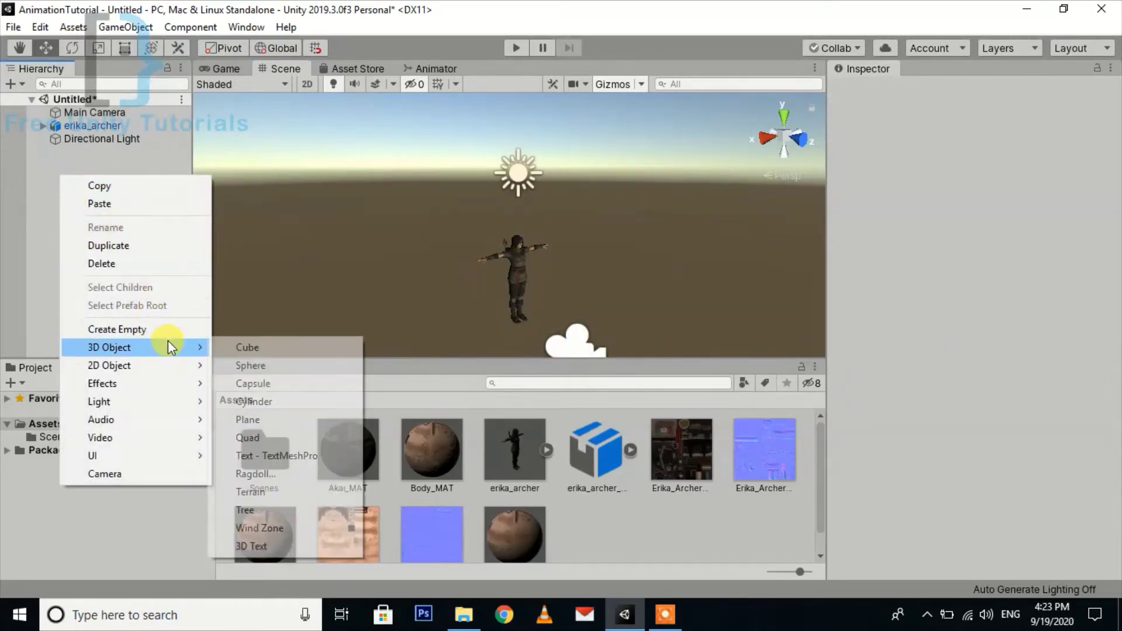
{"action": "left_click", "coordinate": [272, 420]}
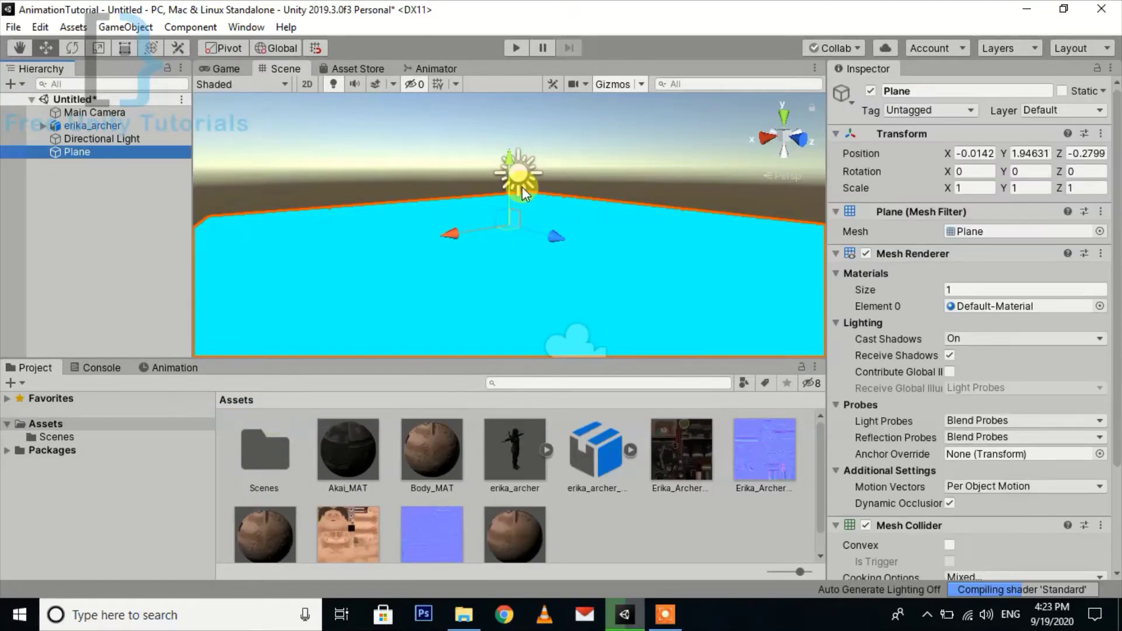
{"action": "left_click_drag", "start_coordinate": [506, 168], "coordinate": [524, 300]}
Fine-tune the plane to about Y 0.015 so erika_archer stands on it
{"action": "left_click_drag", "start_coordinate": [351, 282], "coordinate": [484, 210], "text": "alt"}
{"action": "scroll", "coordinate": [573, 272], "scroll_direction": "up", "scroll_amount": 5}
{"action": "scroll", "coordinate": [570, 290], "scroll_direction": "down", "scroll_amount": 3}
{"action": "middle_click_drag", "start_coordinate": [570, 290], "coordinate": [514, 229]}
{"action": "mouse_move", "coordinate": [489, 219]}
{"action": "left_mouse_down"}
{"action": "mouse_move", "coordinate": [483, 231]}
{"action": "mouse_move", "coordinate": [487, 212]}
{"action": "left_mouse_up"}
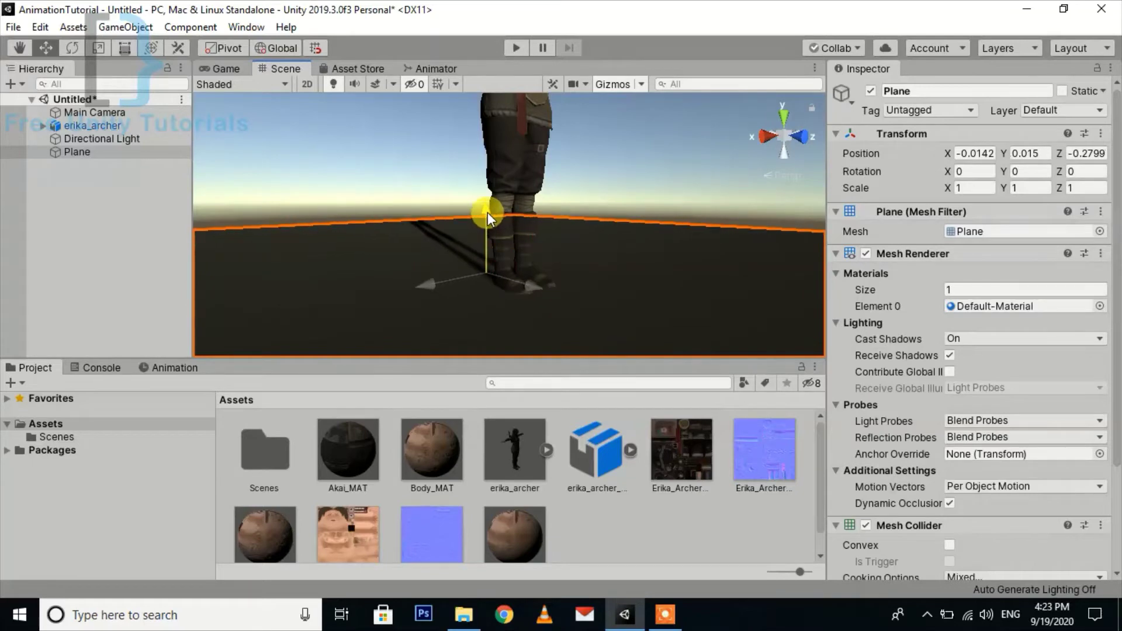
{"action": "left_click", "coordinate": [531, 248]}
{"action": "scroll", "coordinate": [585, 242], "scroll_direction": "down", "scroll_amount": 4}
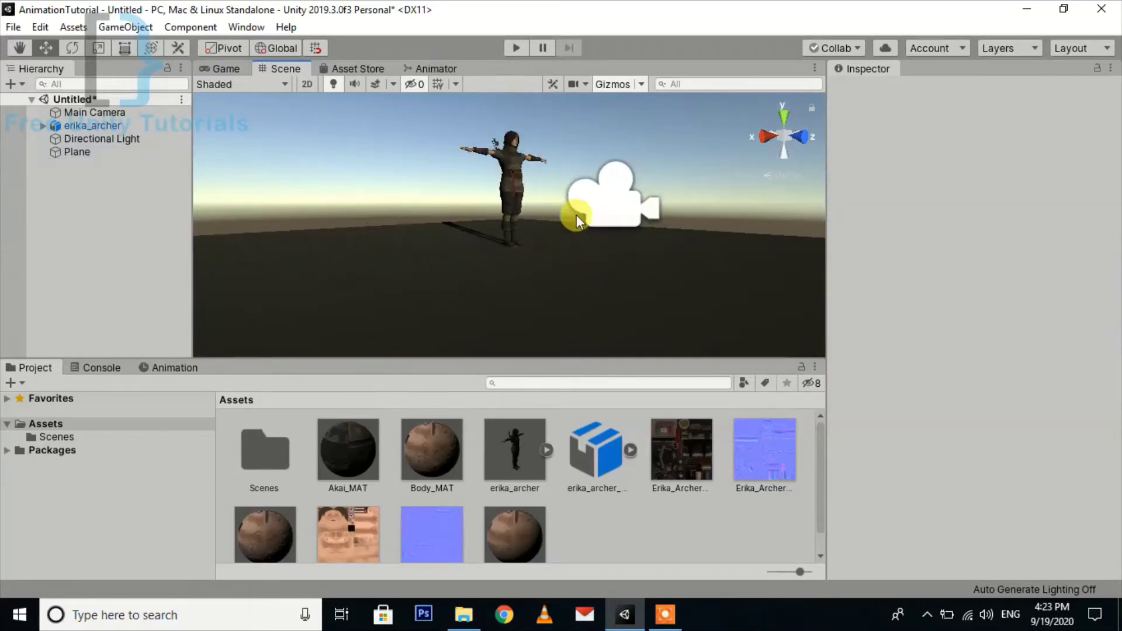
{"action": "middle_click_drag", "start_coordinate": [584, 242], "coordinate": [562, 239]}
{"action": "scroll", "coordinate": [562, 240], "scroll_direction": "up", "scroll_amount": 3}
{"action": "key", "text": "w"}
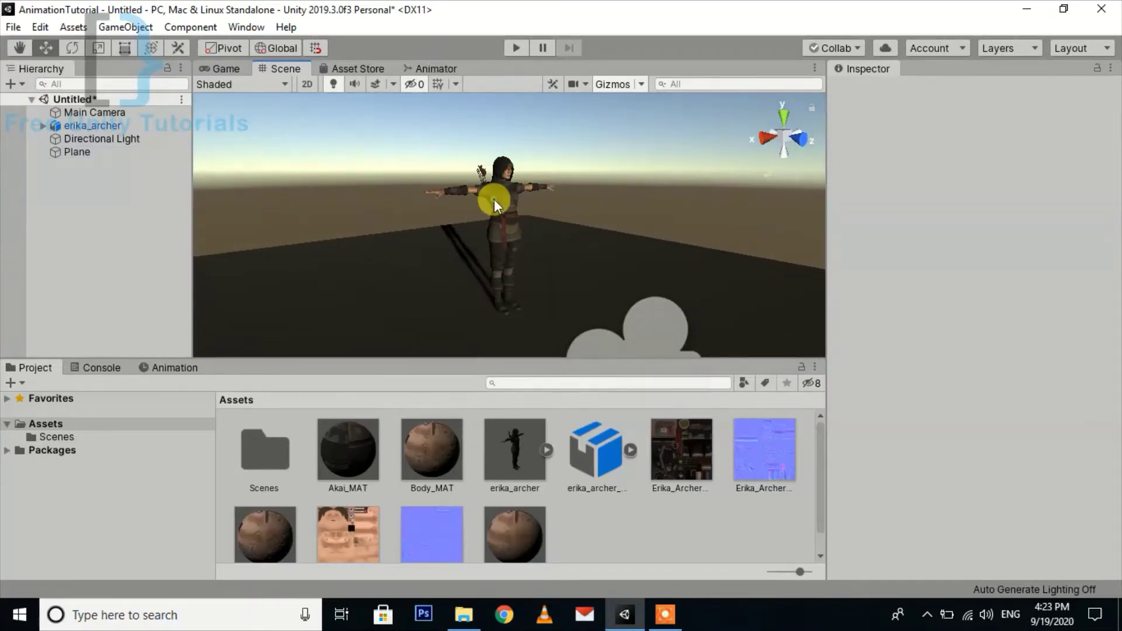
{"action": "left_click", "coordinate": [494, 199]}
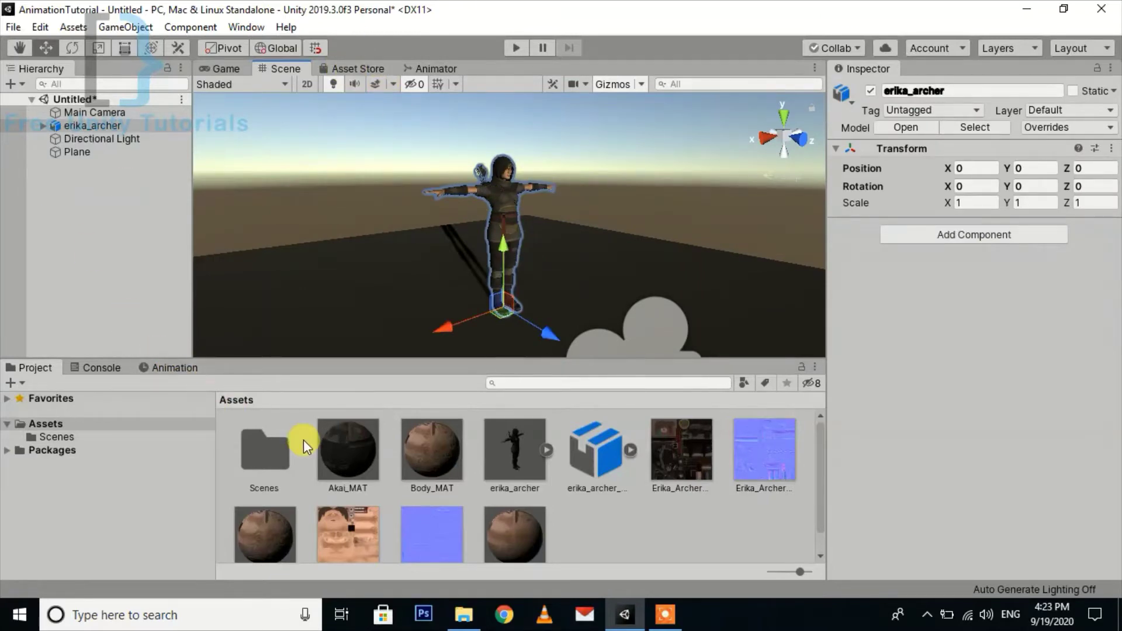
Create a new Animator Controller asset named Chr
{"action": "right_click", "coordinate": [626, 539]}
{"action": "mouse_move", "coordinate": [807, 133]}
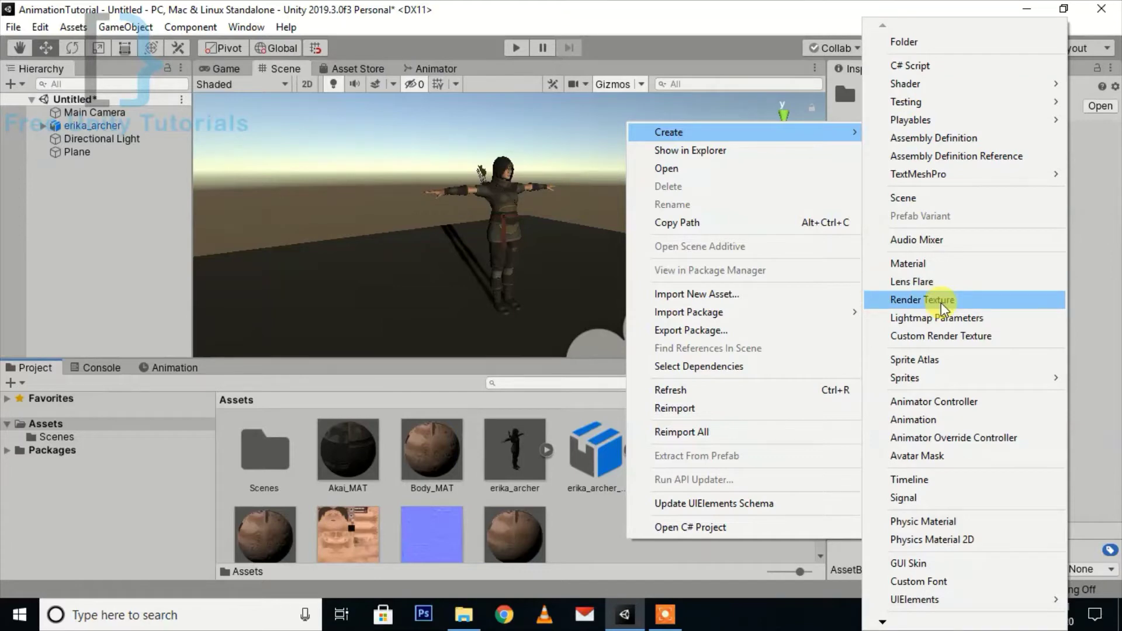
{"action": "left_click", "coordinate": [936, 401]}
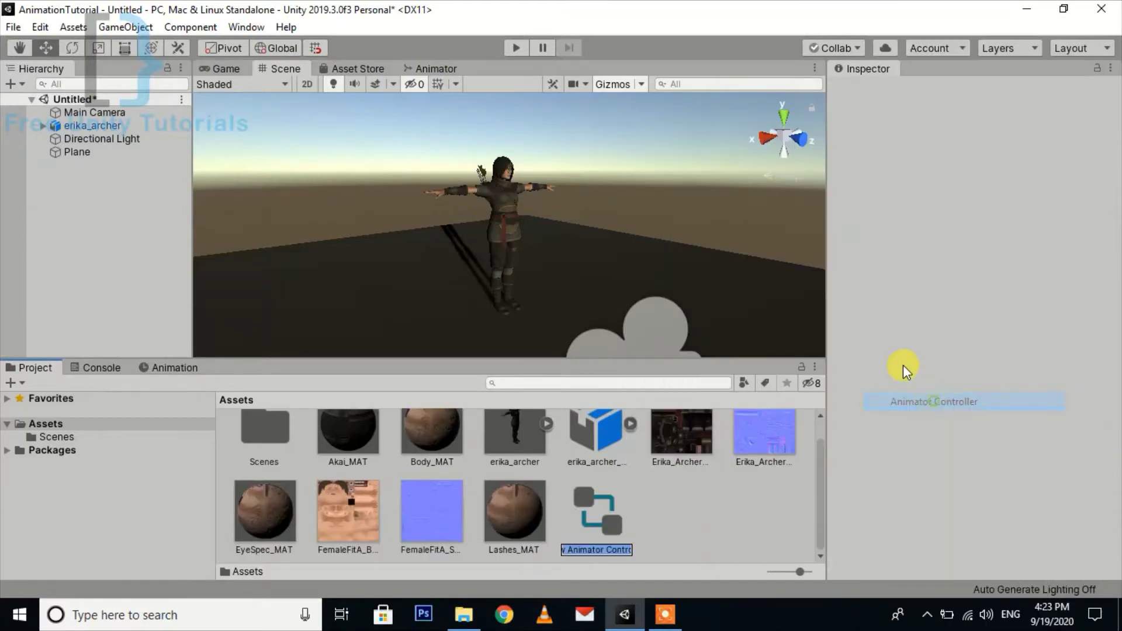
{"action": "type", "text": "Chr"}
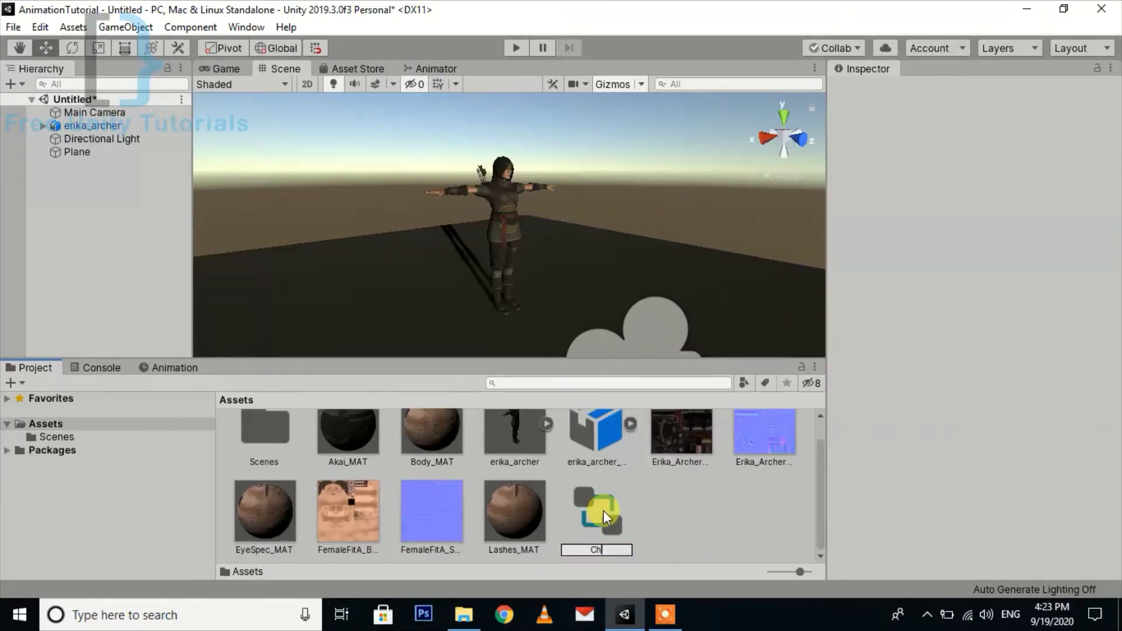
{"action": "key", "text": "Return"}
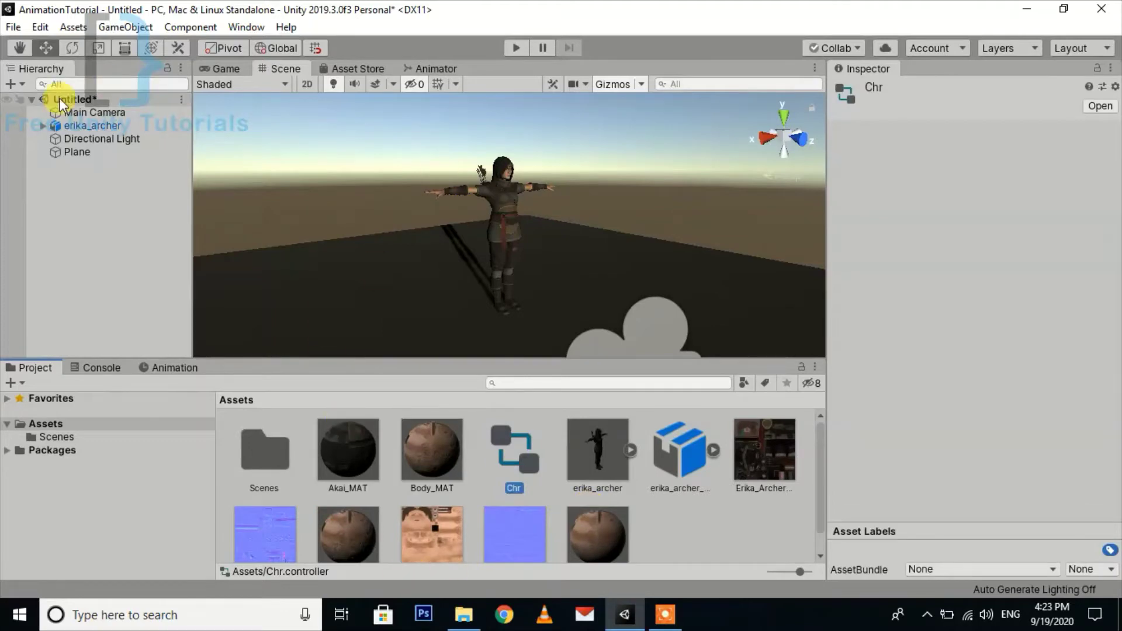
Add an Animator component to erika_archer and assign Chr as its Controller
{"action": "left_click", "coordinate": [60, 125]}
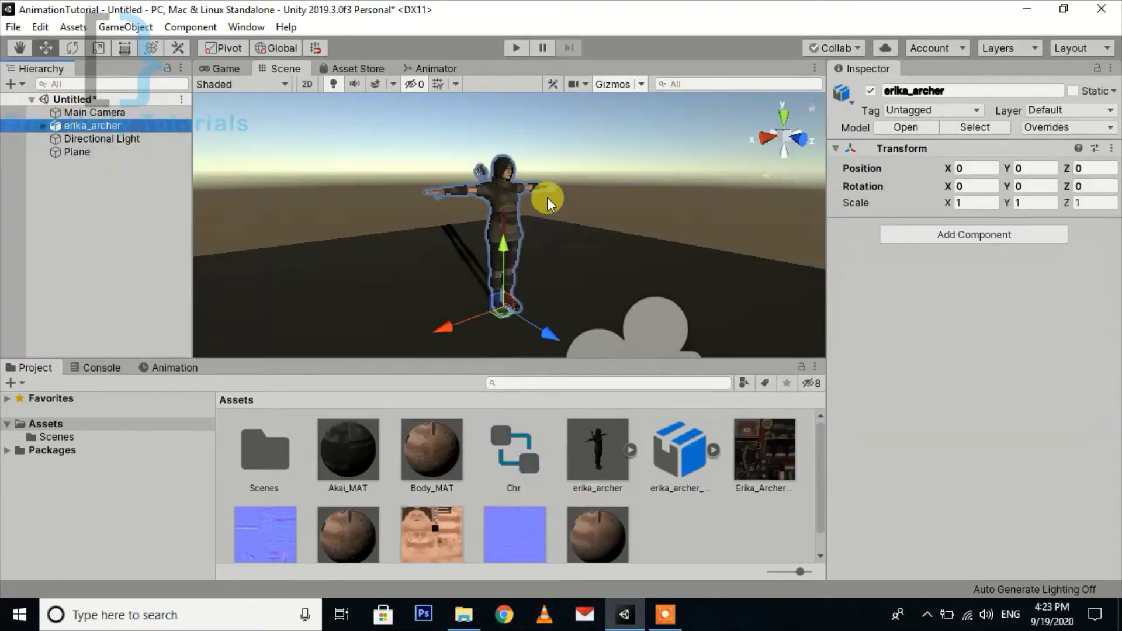
{"action": "left_click", "coordinate": [943, 235]}
{"action": "type", "text": "anima"}
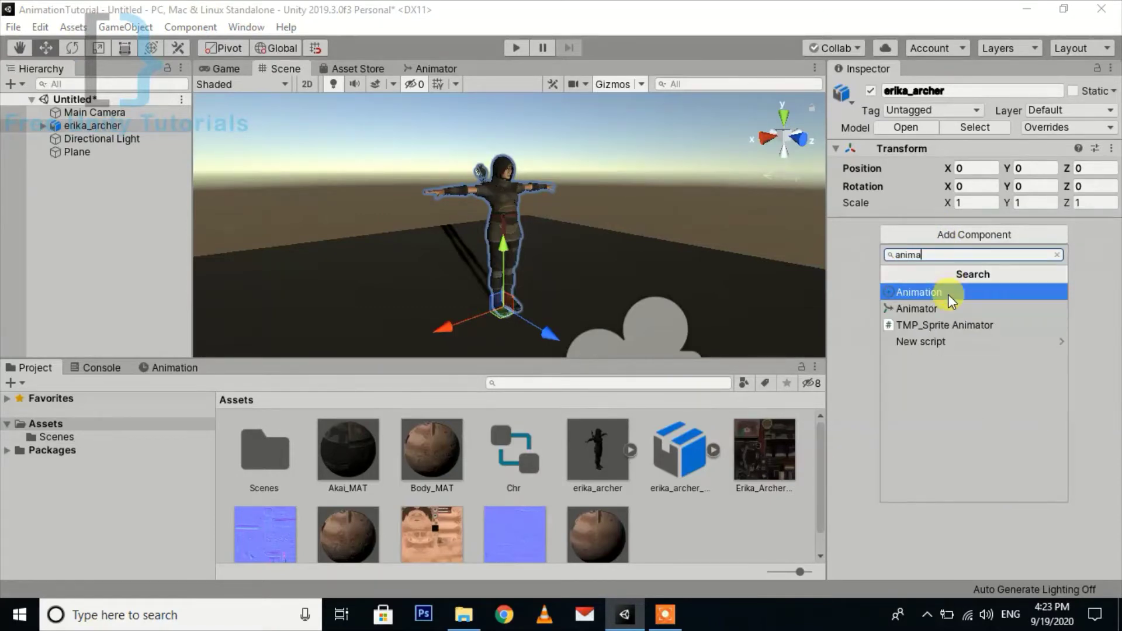
{"action": "left_click", "coordinate": [943, 307]}
{"action": "scroll", "coordinate": [503, 453], "scroll_direction": "down", "scroll_amount": 1}
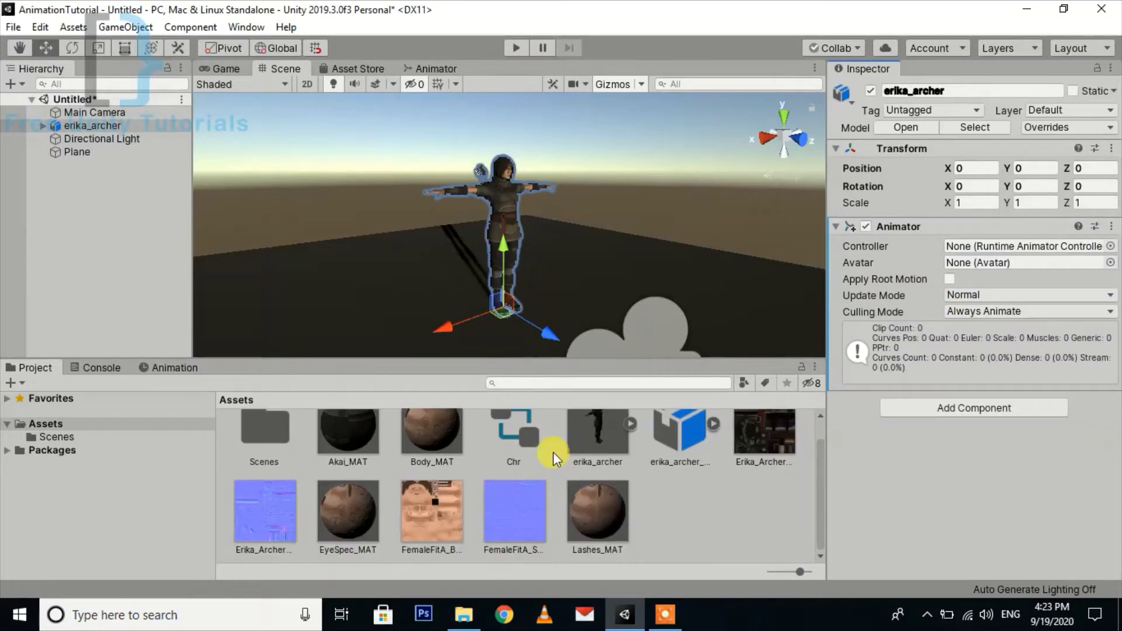
{"action": "scroll", "coordinate": [527, 468], "scroll_direction": "up", "scroll_amount": 1}
{"action": "left_click_drag", "start_coordinate": [701, 393], "coordinate": [1057, 248]}
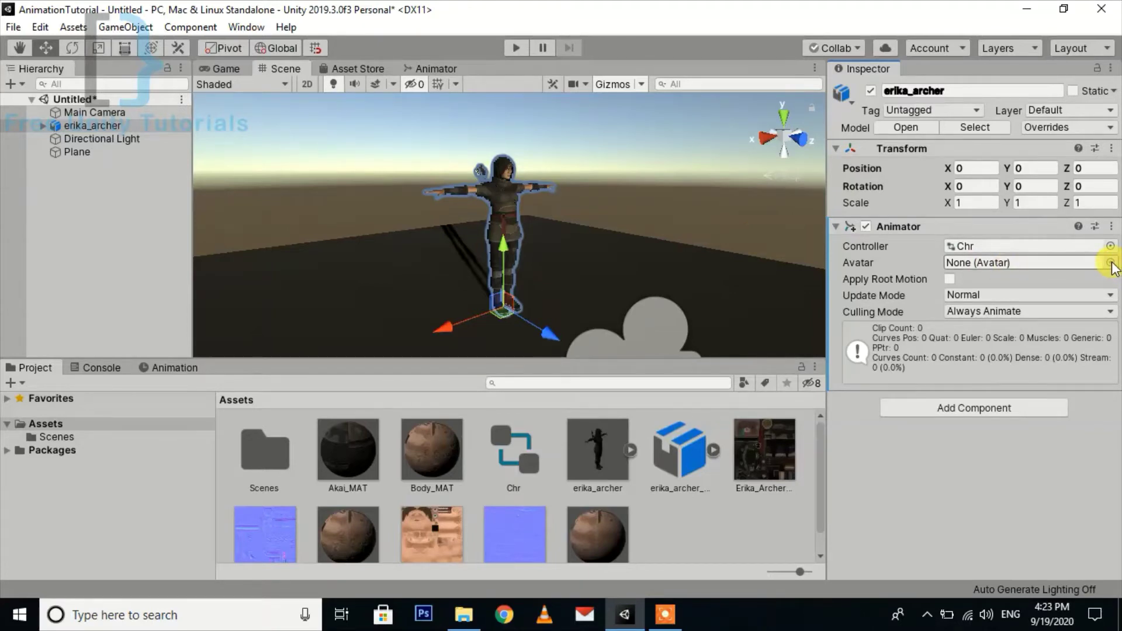
{"action": "left_click", "coordinate": [438, 69]}
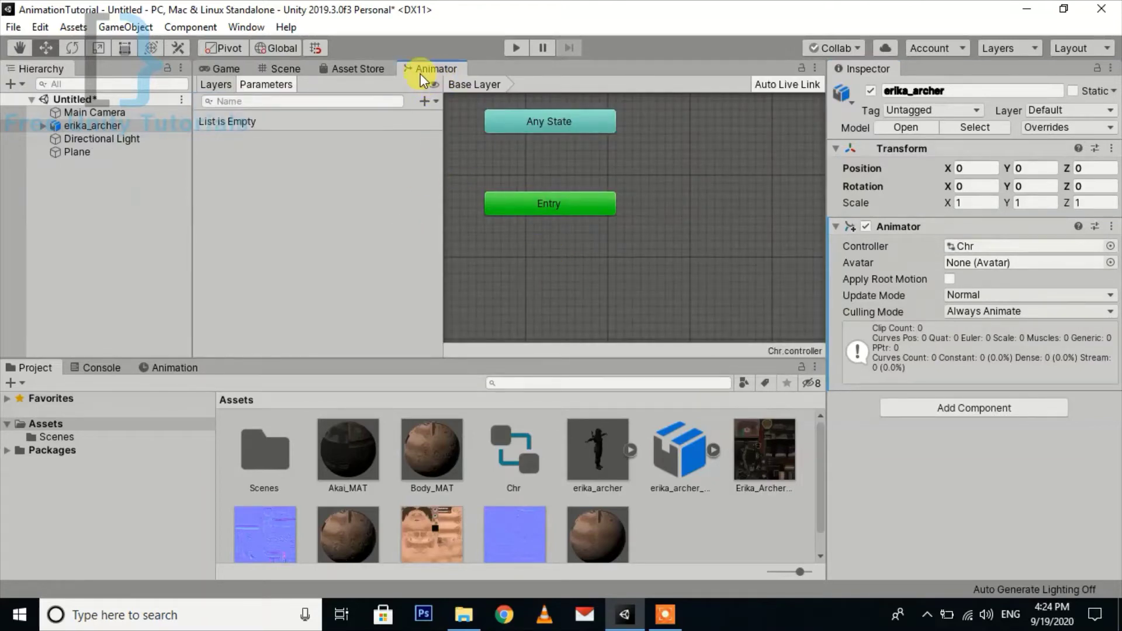
Open the Animator window and create an empty New State in Chr's Base Layer
{"action": "left_click", "coordinate": [246, 27]}
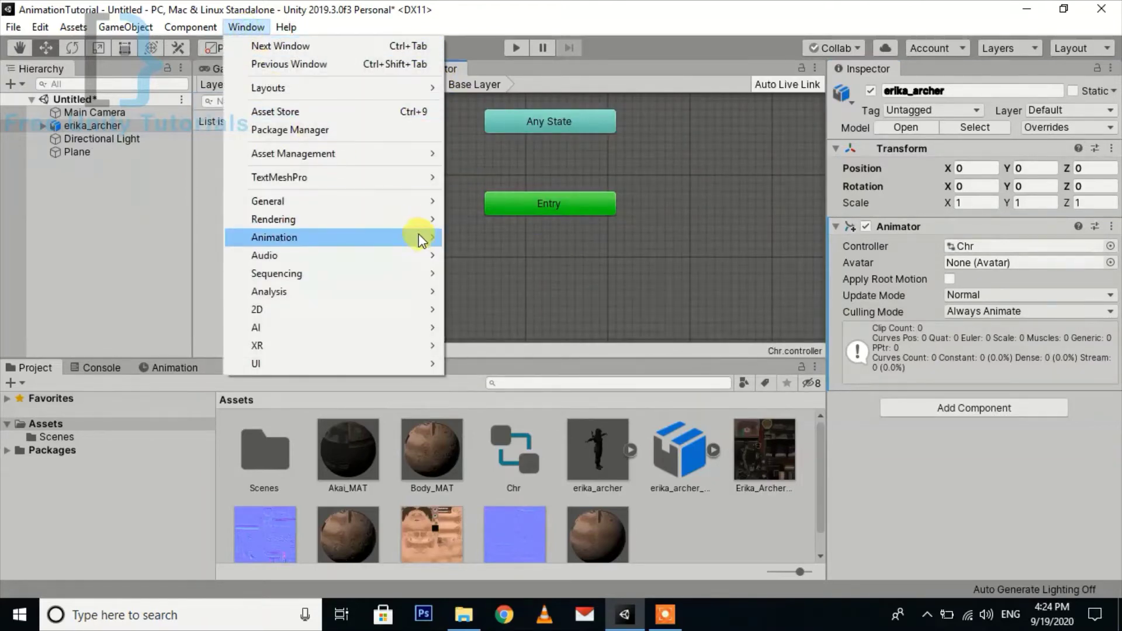
{"action": "mouse_move", "coordinate": [419, 237]}
{"action": "left_click", "coordinate": [497, 253]}
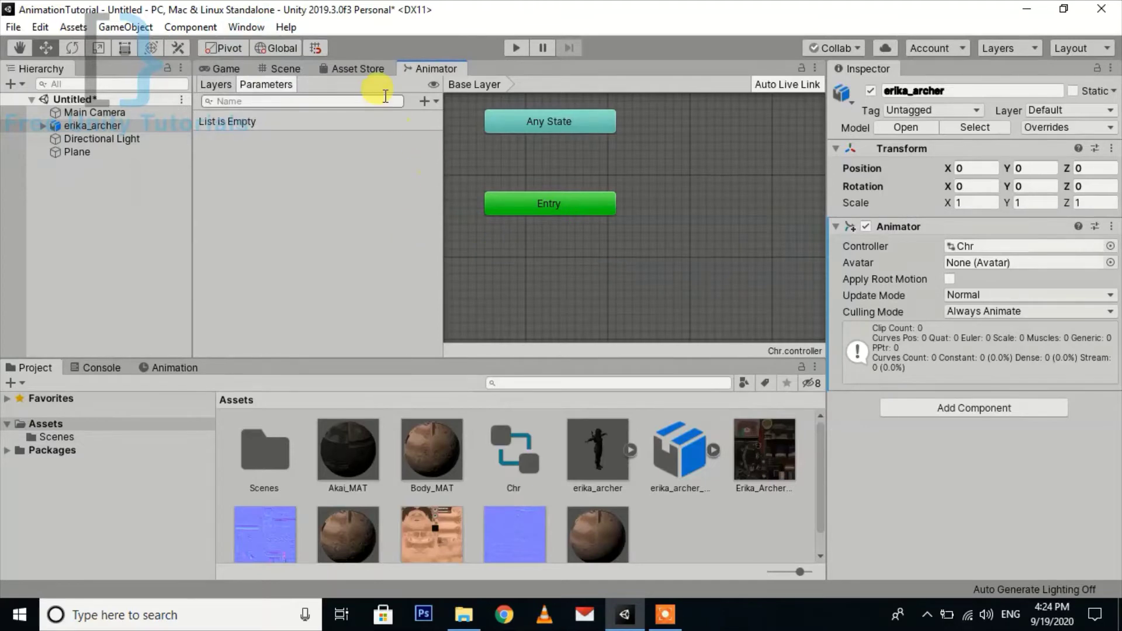
{"action": "scroll", "coordinate": [599, 245], "scroll_direction": "down", "scroll_amount": 5}
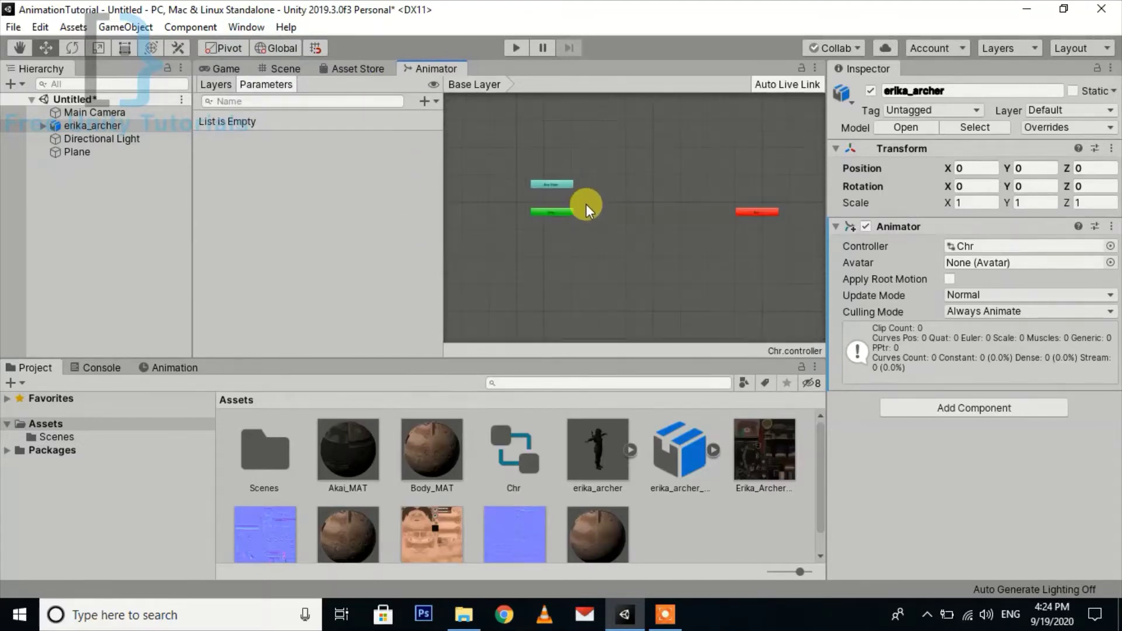
{"action": "scroll", "coordinate": [587, 204], "scroll_direction": "up", "scroll_amount": 5}
{"action": "right_click", "coordinate": [642, 175]}
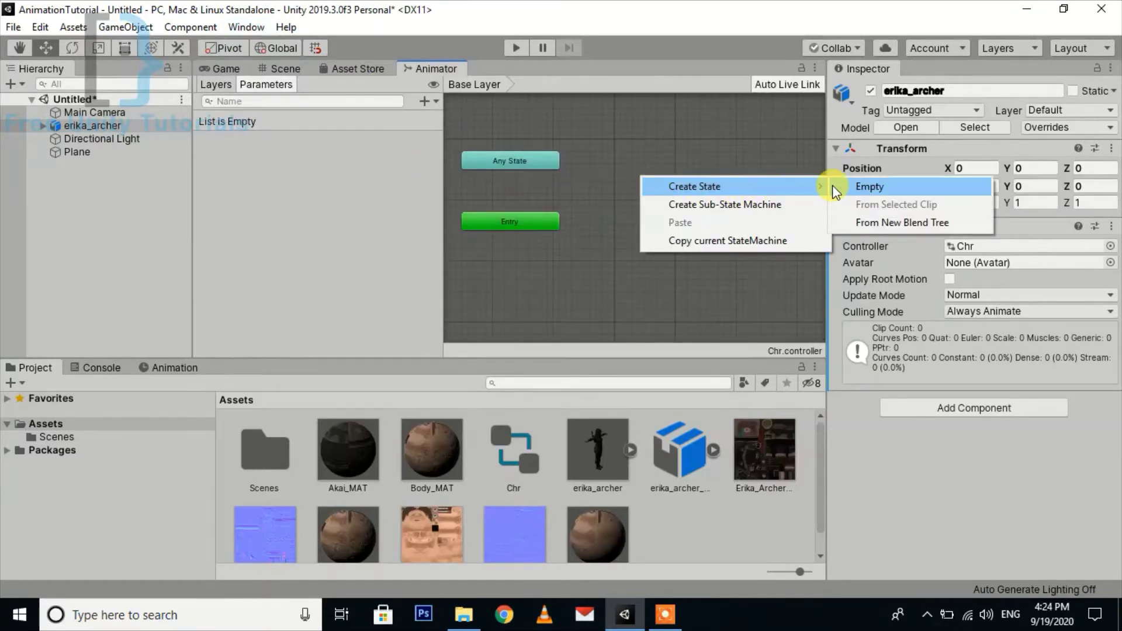
{"action": "left_click", "coordinate": [865, 185]}
{"action": "left_click", "coordinate": [701, 189]}
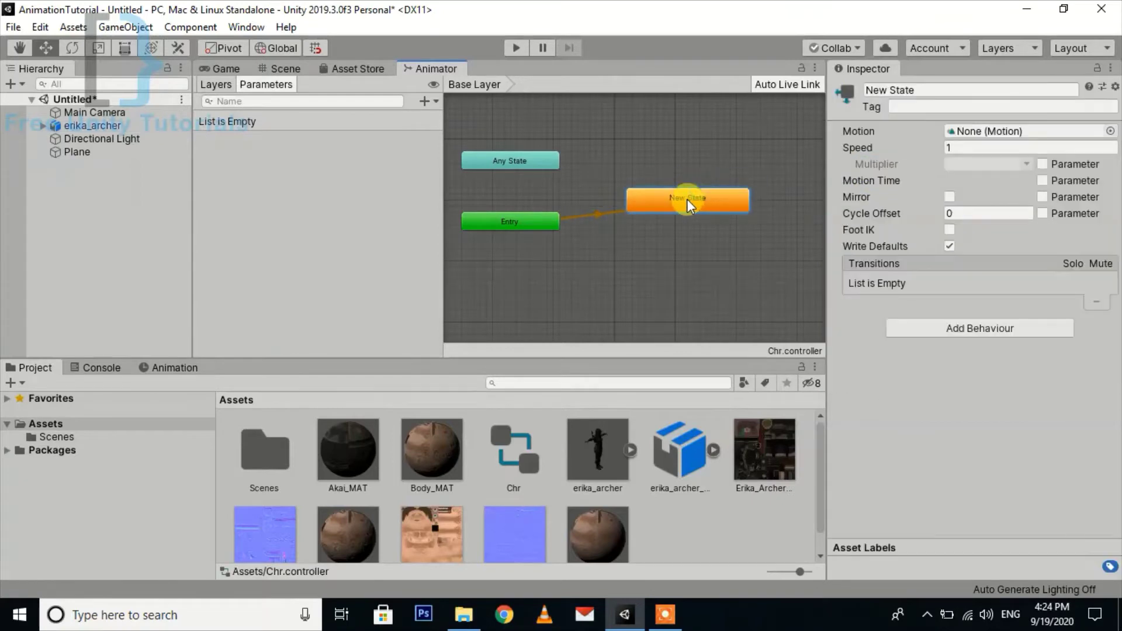
Expand the erika_archer model asset and select its Magic Spell Casting clip
{"action": "left_click", "coordinate": [715, 450]}
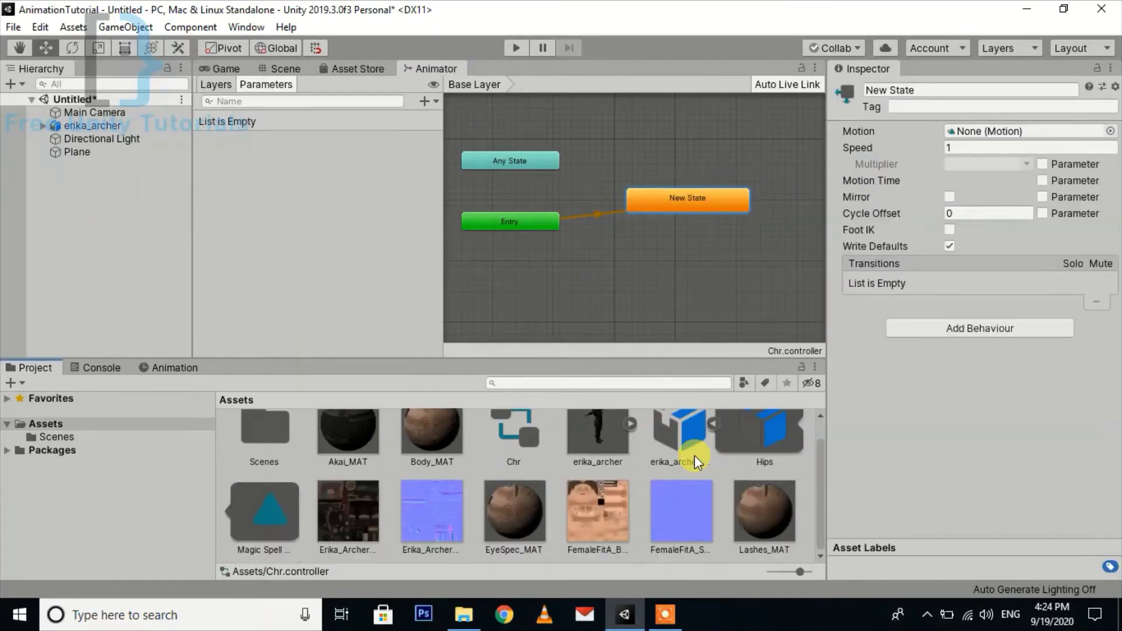
{"action": "left_click", "coordinate": [715, 448]}
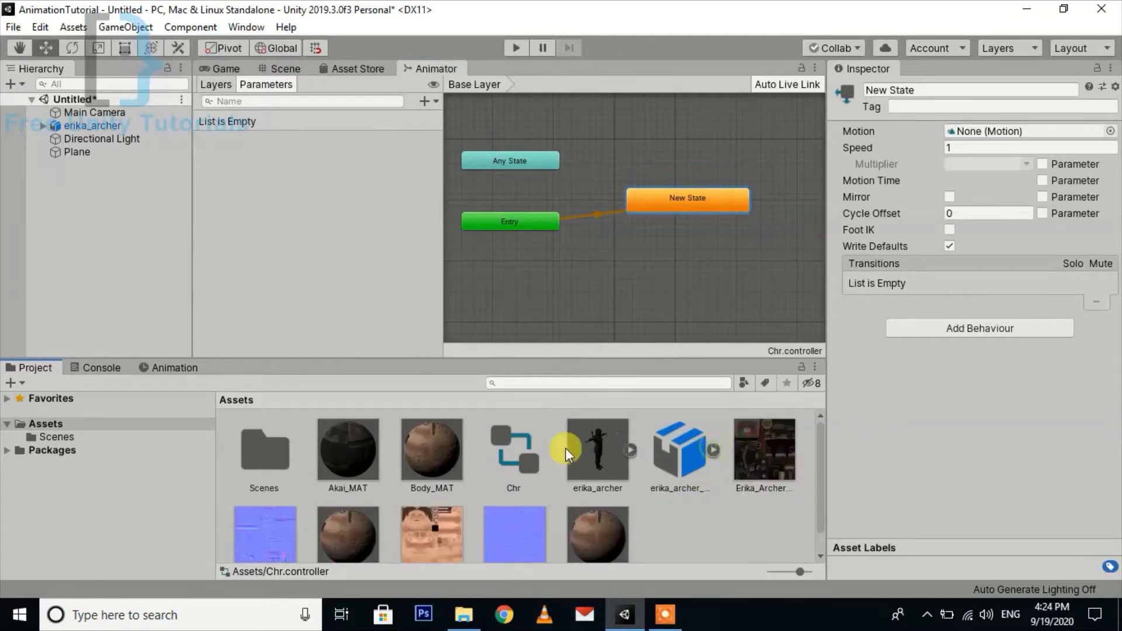
{"action": "scroll", "coordinate": [397, 448], "scroll_direction": "down", "scroll_amount": 1}
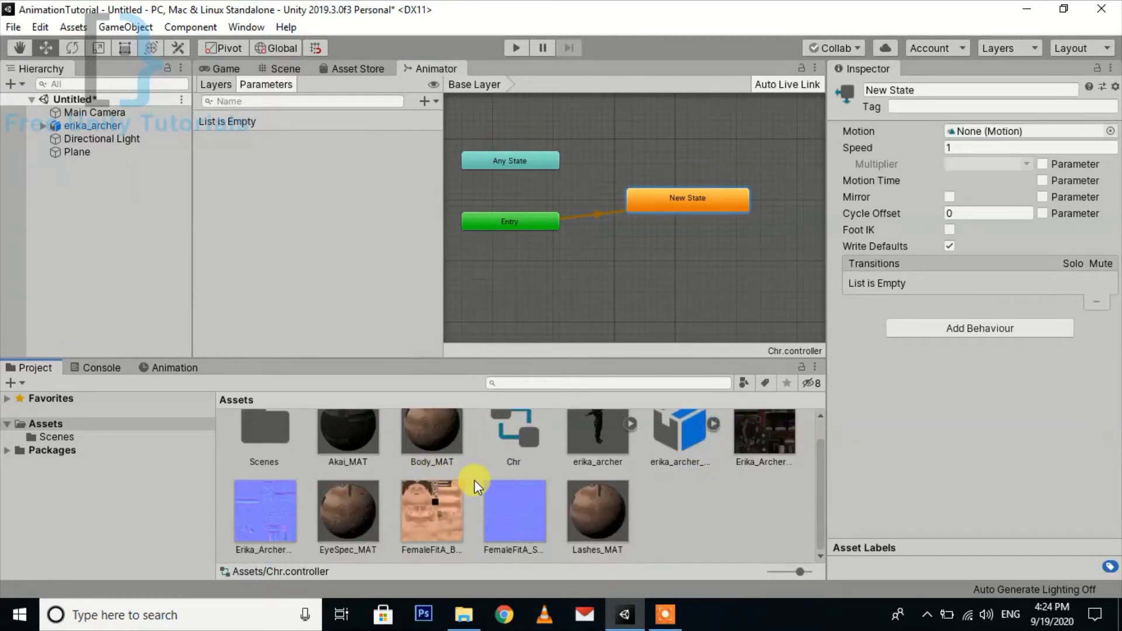
{"action": "scroll", "coordinate": [355, 504], "scroll_direction": "up", "scroll_amount": 1}
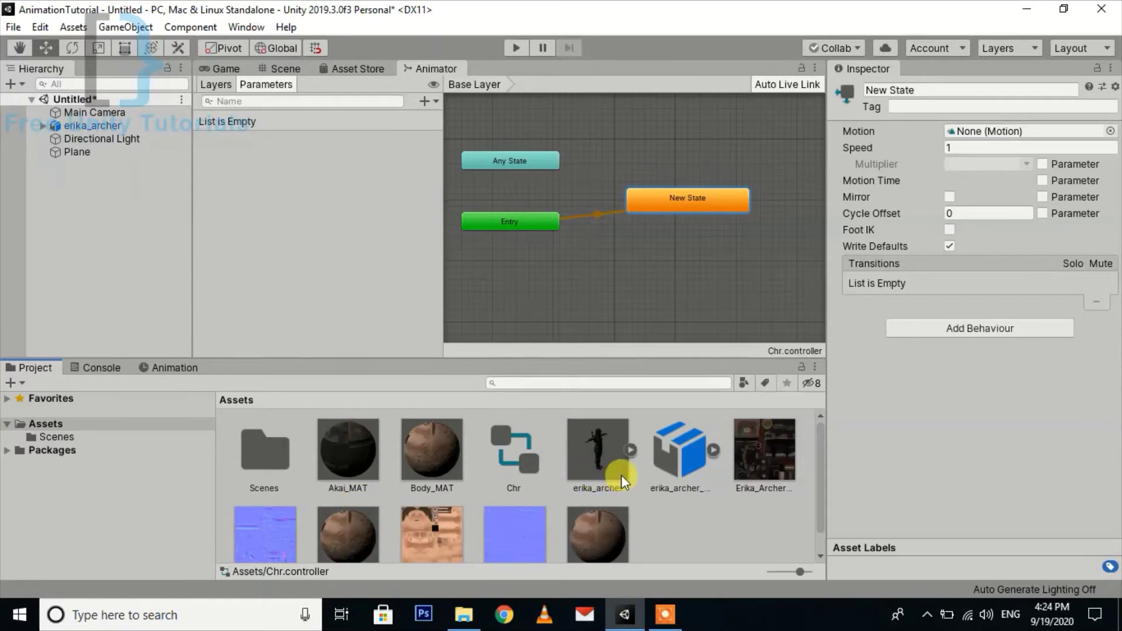
{"action": "left_click", "coordinate": [715, 449]}
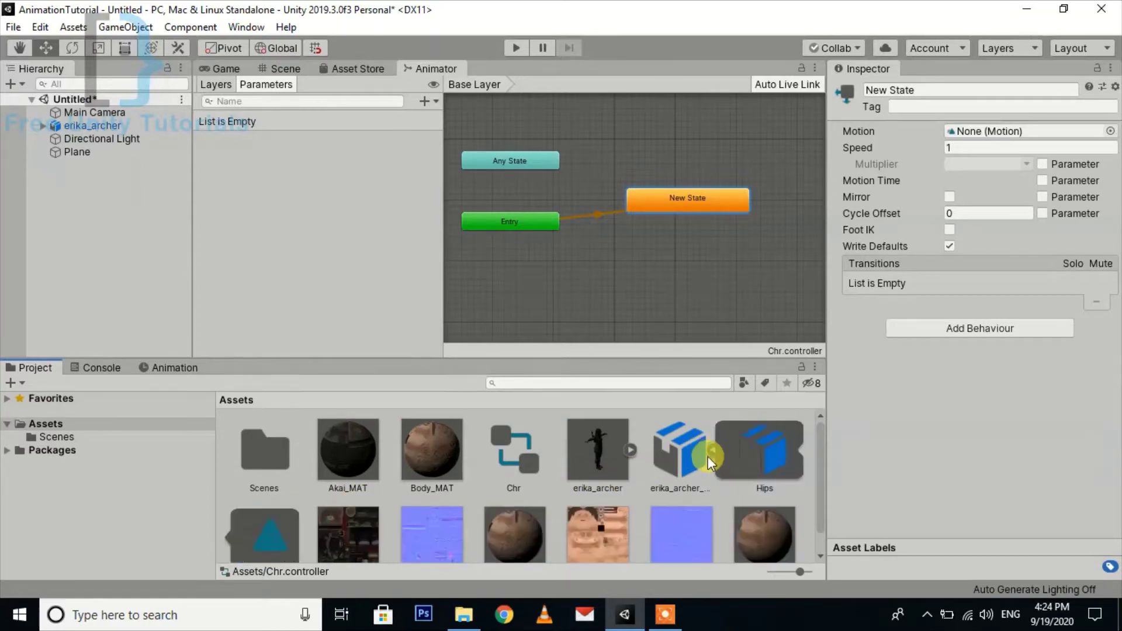
{"action": "scroll", "coordinate": [696, 462], "scroll_direction": "down", "scroll_amount": 1}
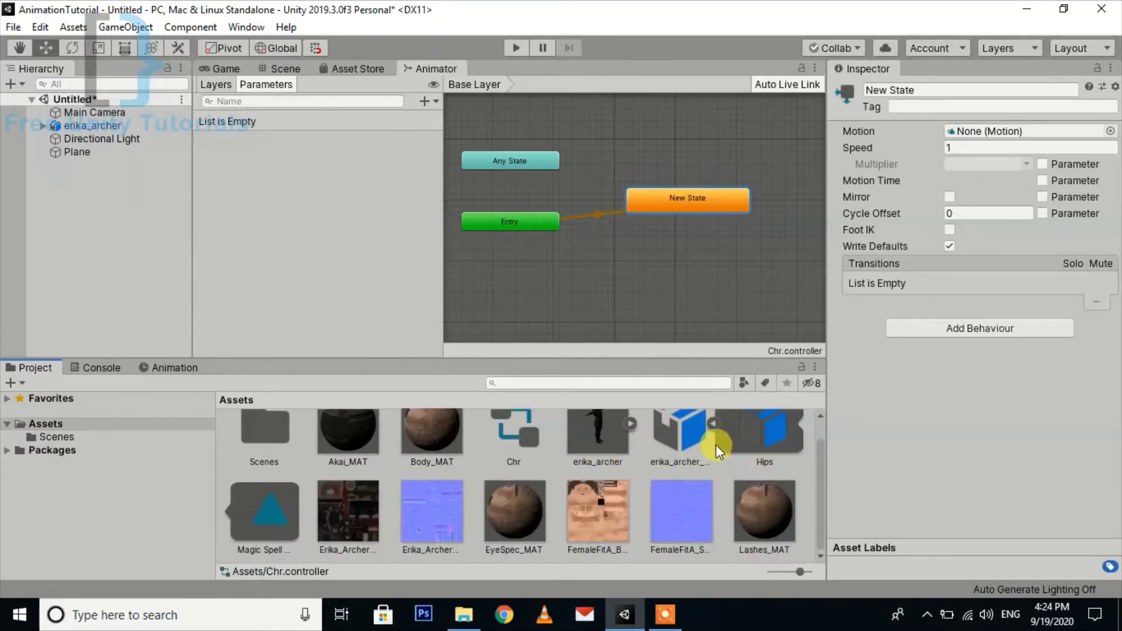
{"action": "left_click", "coordinate": [253, 514]}
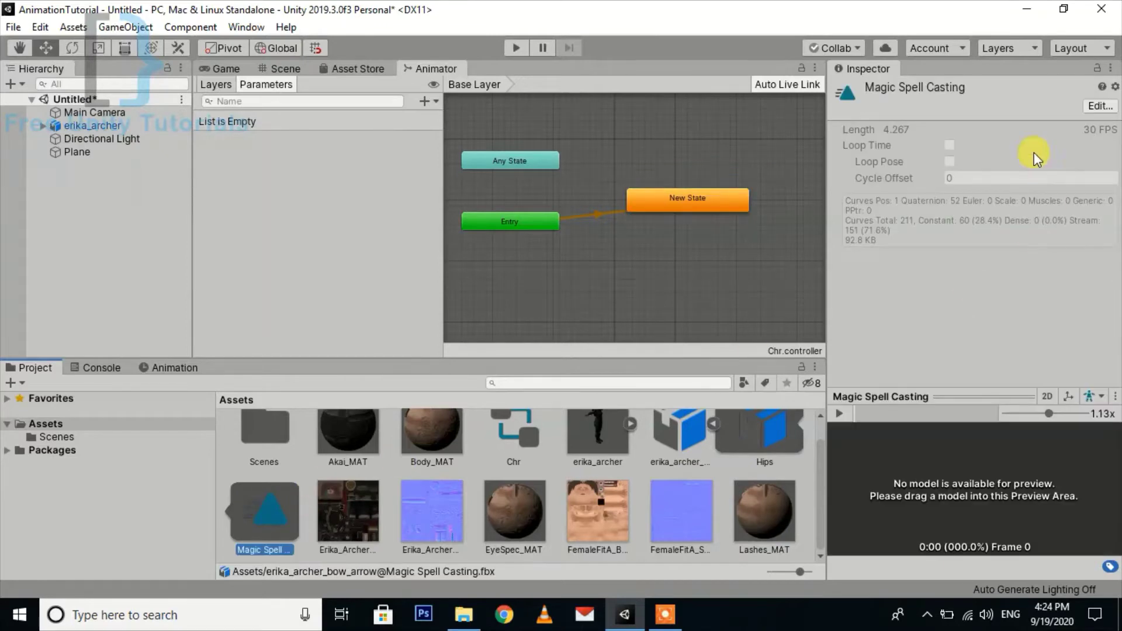
Set Magic Spell Casting as New State's Motion and enter Play mode from the Scene view
{"action": "left_click", "coordinate": [692, 199]}
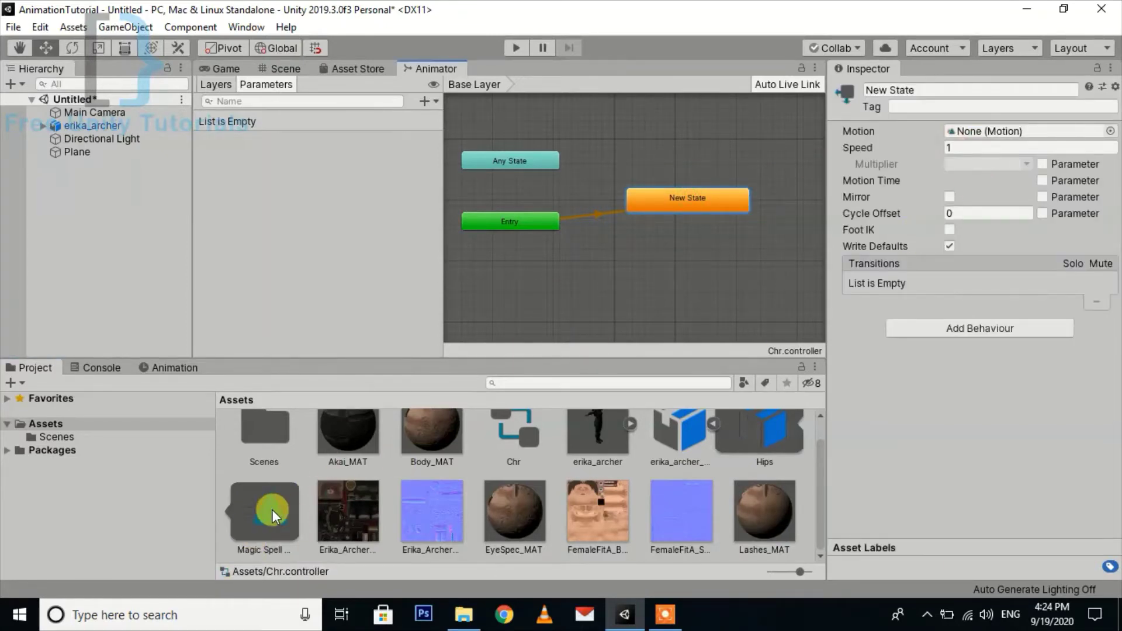
{"action": "left_click_drag", "start_coordinate": [273, 510], "coordinate": [1000, 131]}
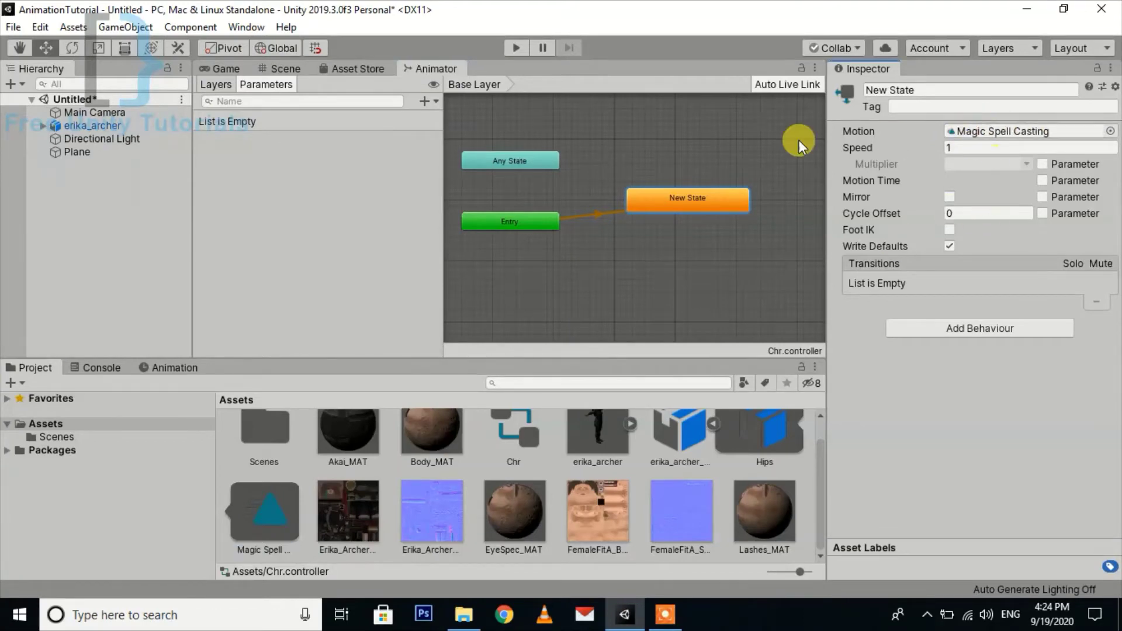
{"action": "left_click", "coordinate": [271, 69]}
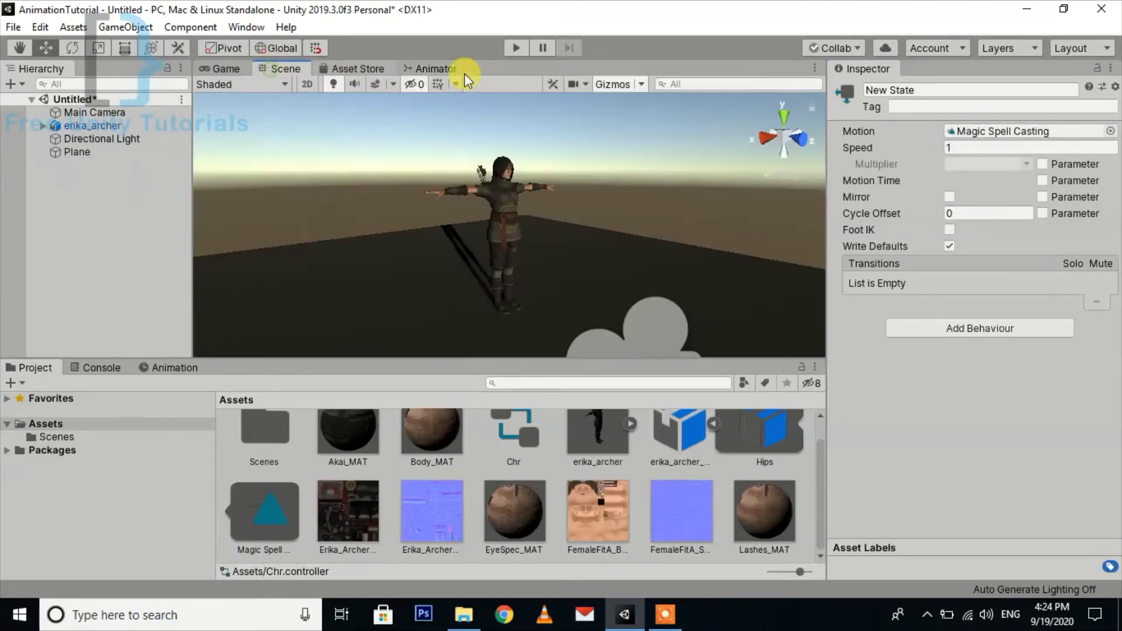
{"action": "left_click", "coordinate": [513, 47]}
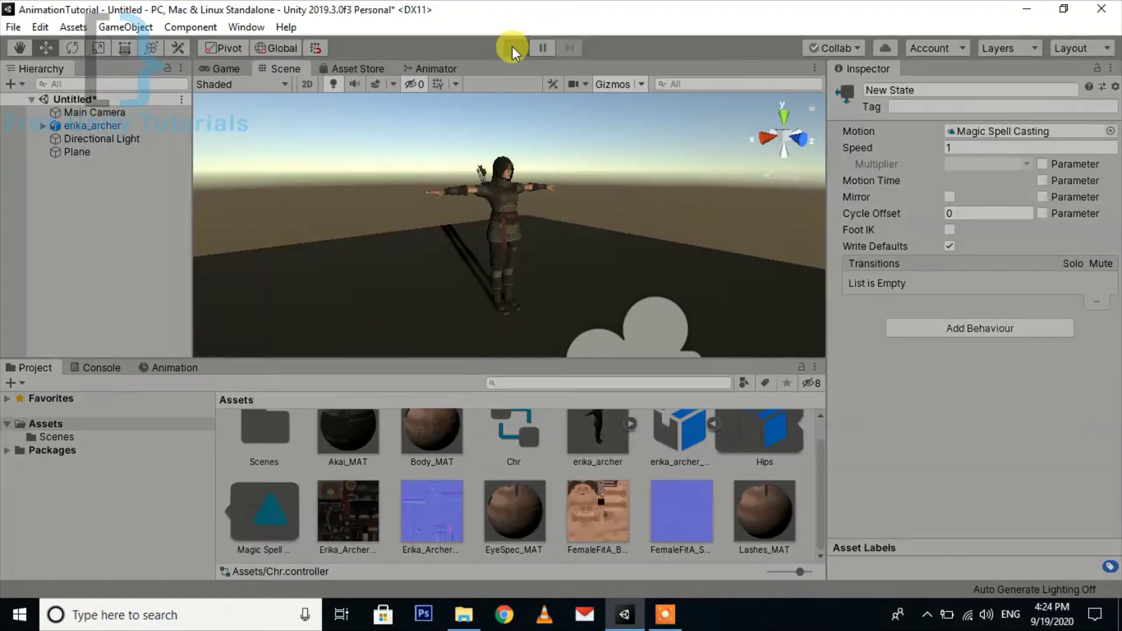